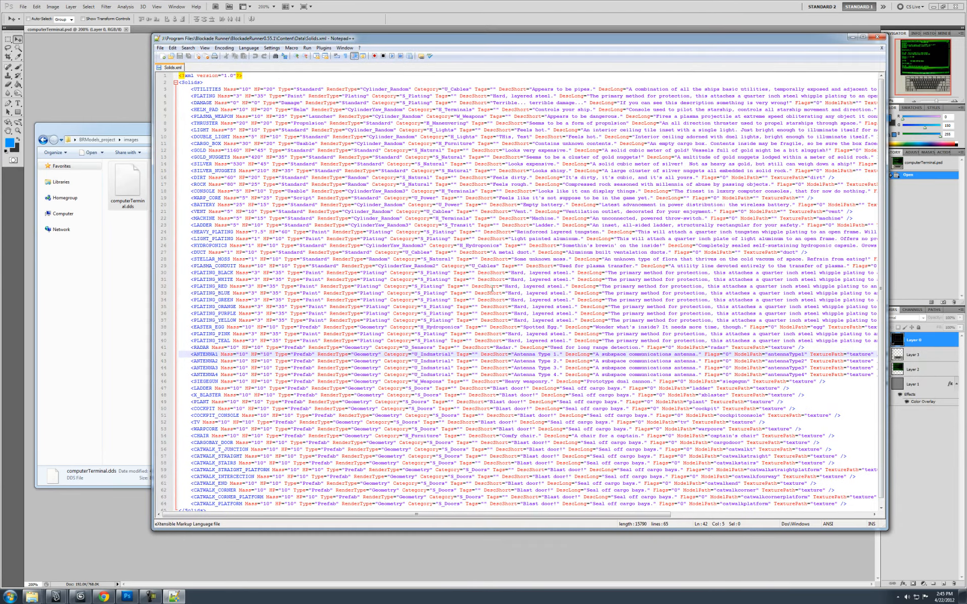
Duplicate the ANTENNA1 entry in Solids.xml onto a new line directly below the PLANT entry.
scroll(488, 304, "down", 1)
left_click_drag(815, 531, 814, 545)
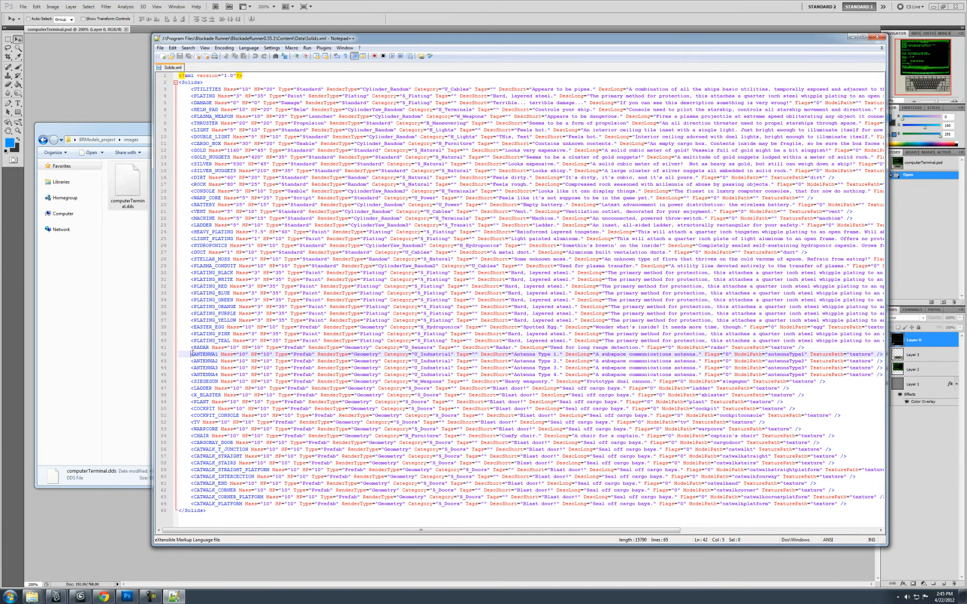
left_click_drag(192, 354, 882, 354)
key("ctrl+c")
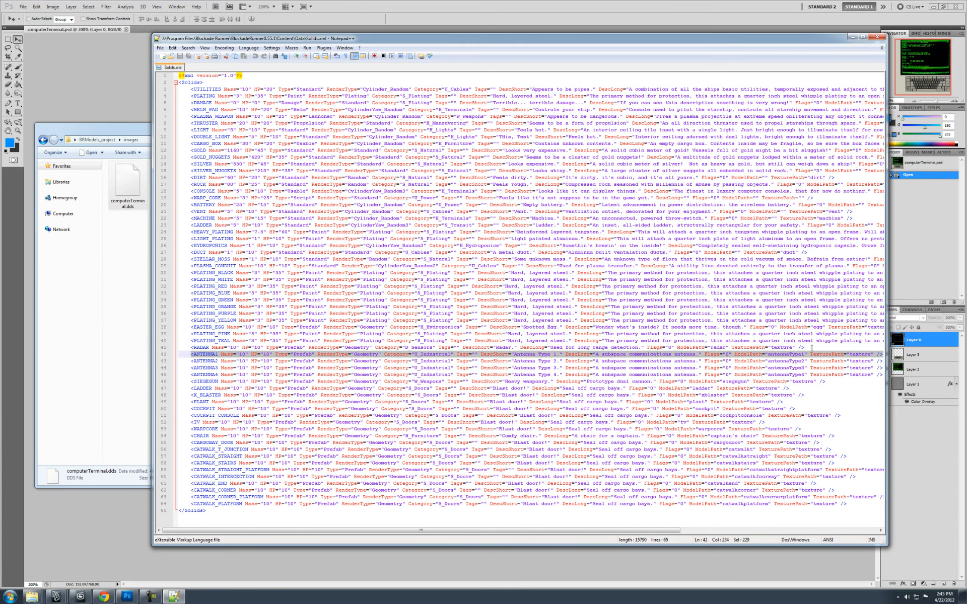
left_click(845, 414)
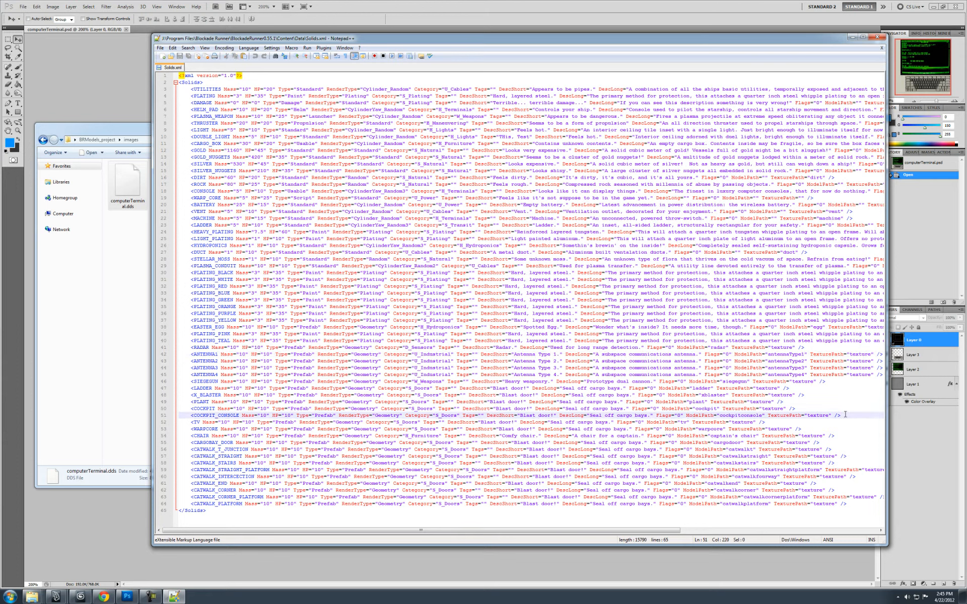
left_click(791, 402)
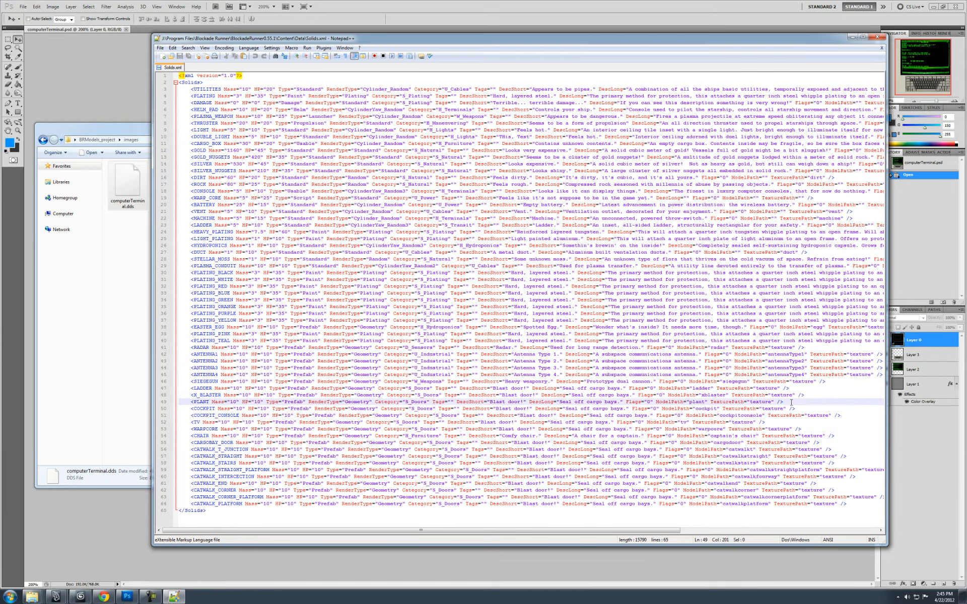
key("Return")
key("ctrl+v")
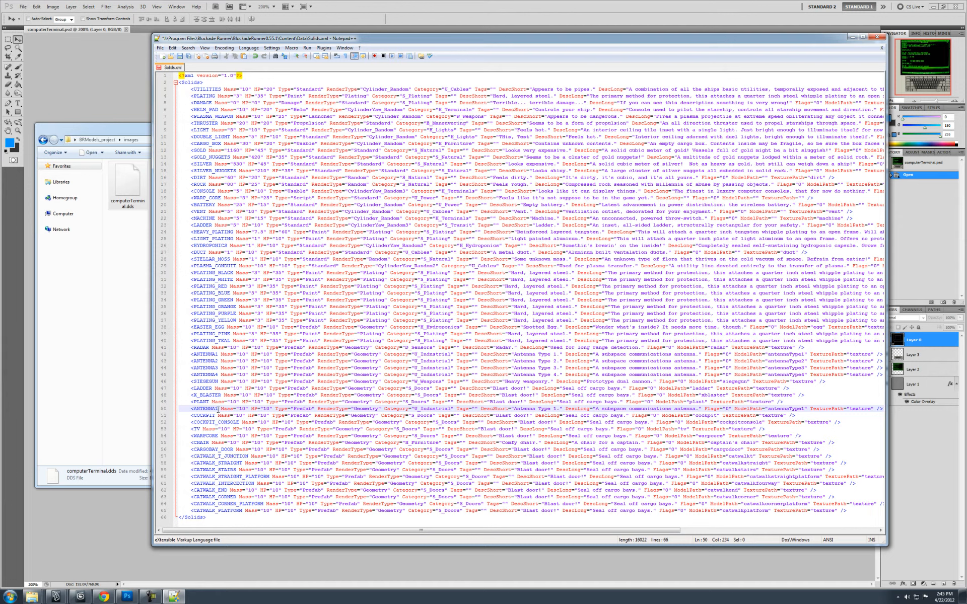
Rename the duplicated entry's tag below PLANT as COMPUTER_TERMINAL.
mouse_move(217, 409)
left_mouse_down()
mouse_move(193, 409)
mouse_move(218, 409)
left_mouse_up()
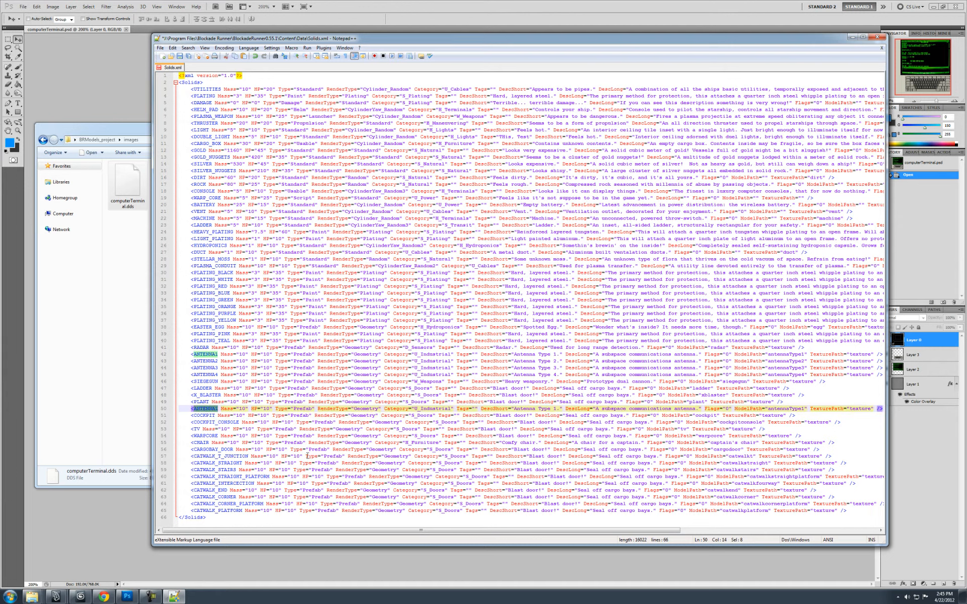
type("COMPUTERTERMINAL")
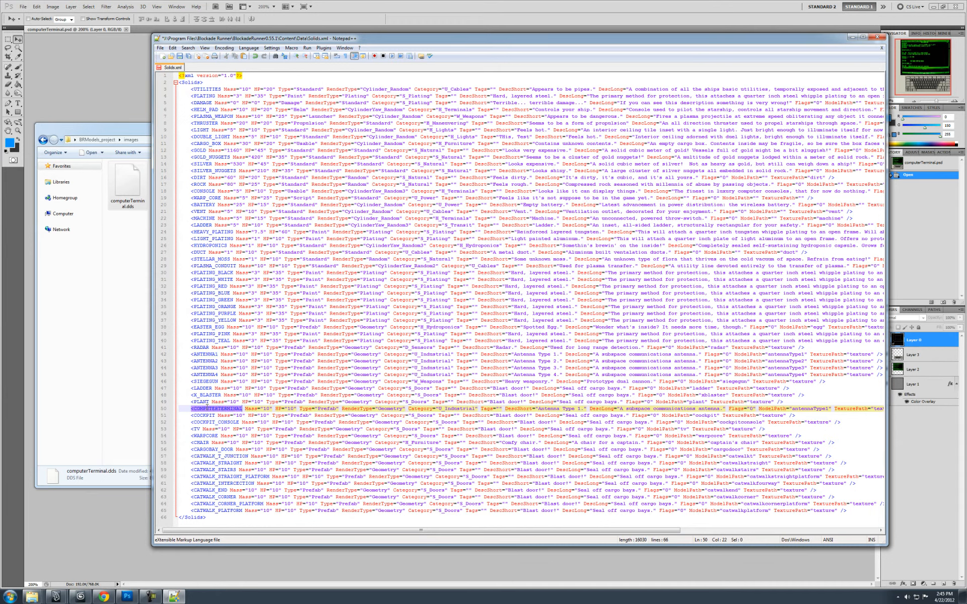
type("_")
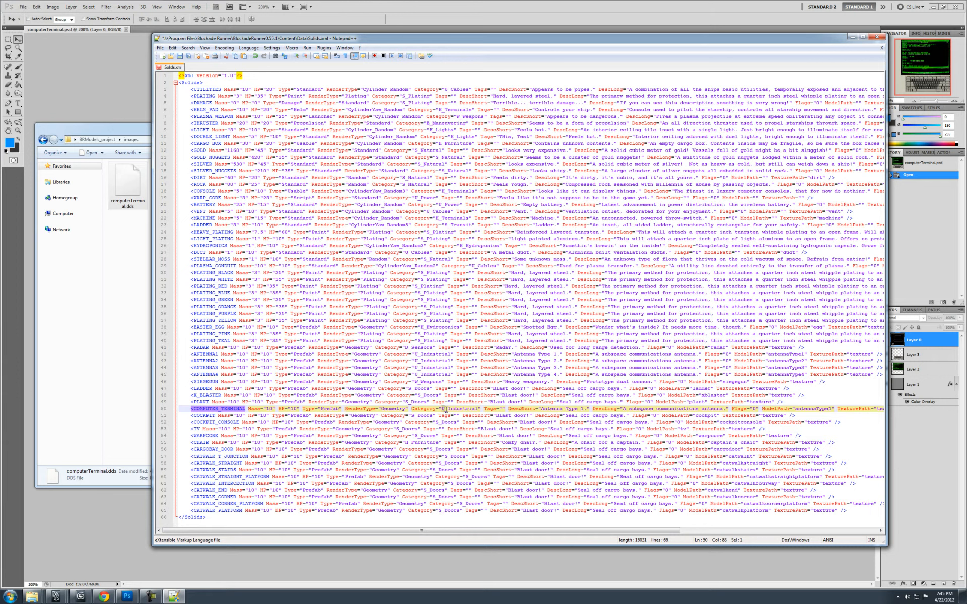
Set the COMPUTER_TERMINAL entry's Category to H_Terminals, copying the value from the HELM_PAD entry.
left_click_drag(449, 409, 481, 410)
left_click(482, 410)
left_click_drag(472, 109, 438, 110)
key("ctrl+c")
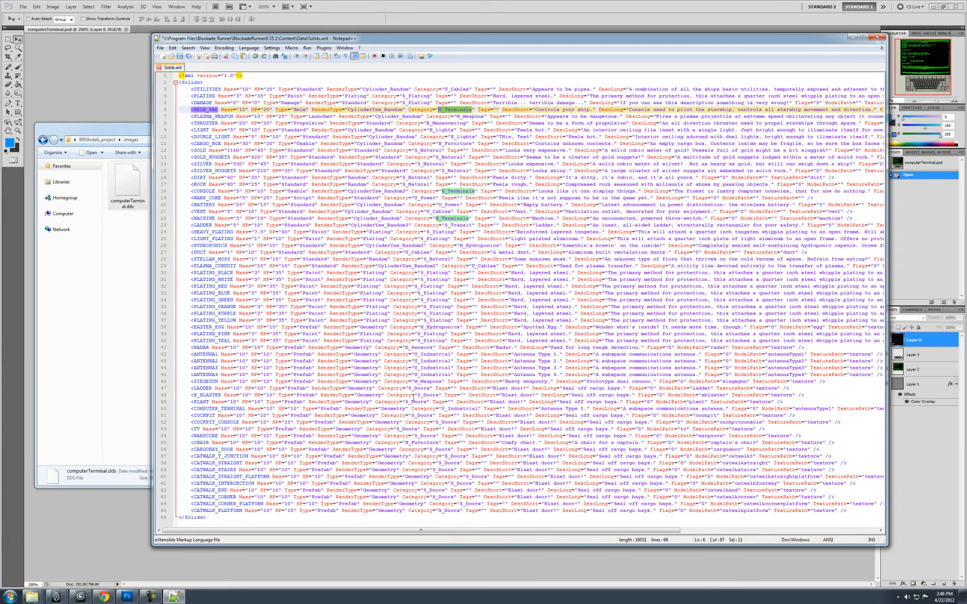
left_click_drag(441, 407, 481, 408)
key("ctrl+v")
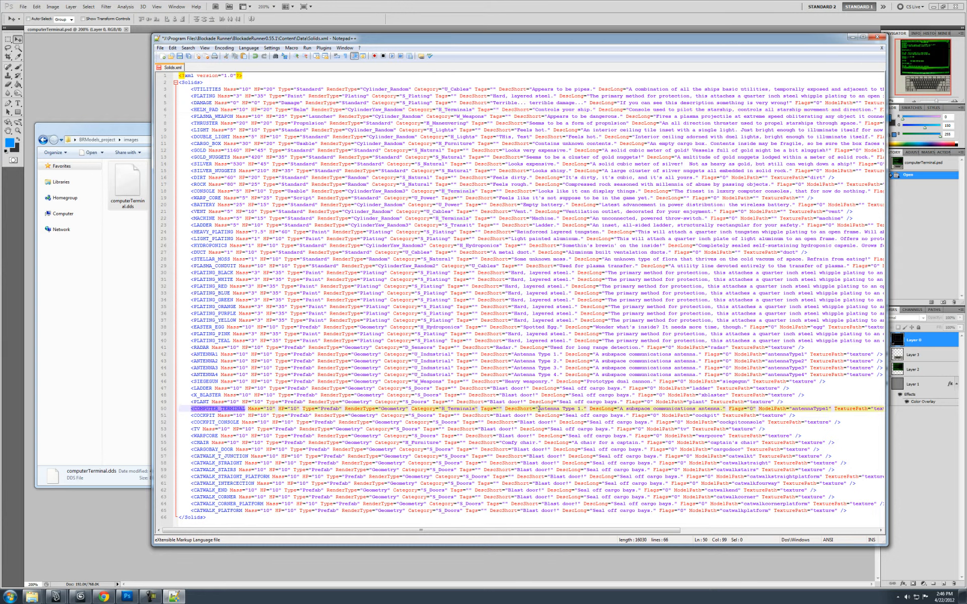
Set the COMPUTER_TERMINAL entry's DescShort to "Computer." and its DescLong to "Computer Terminal Control.".
left_click_drag(539, 409, 580, 409)
type("Comput")
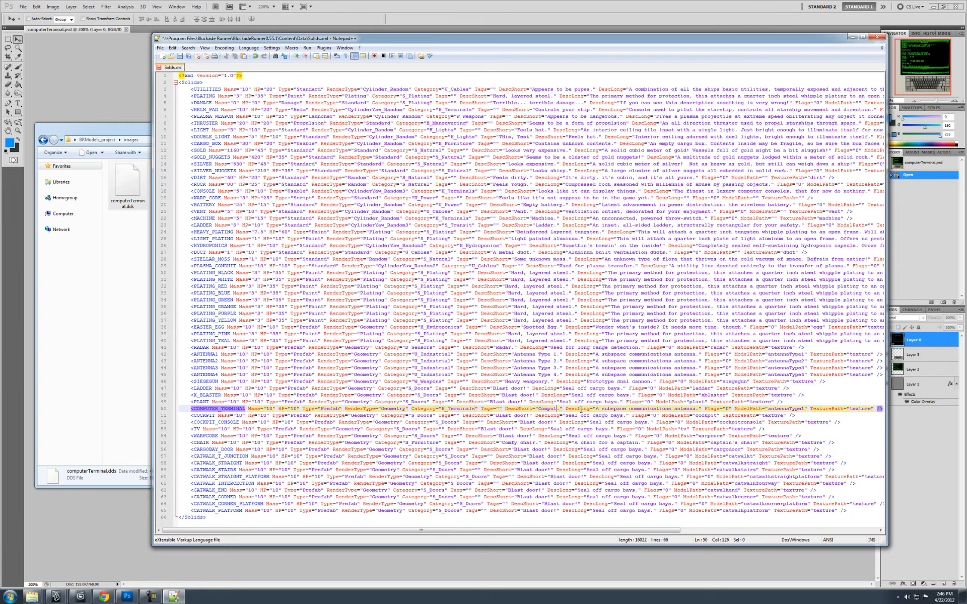
type("er")
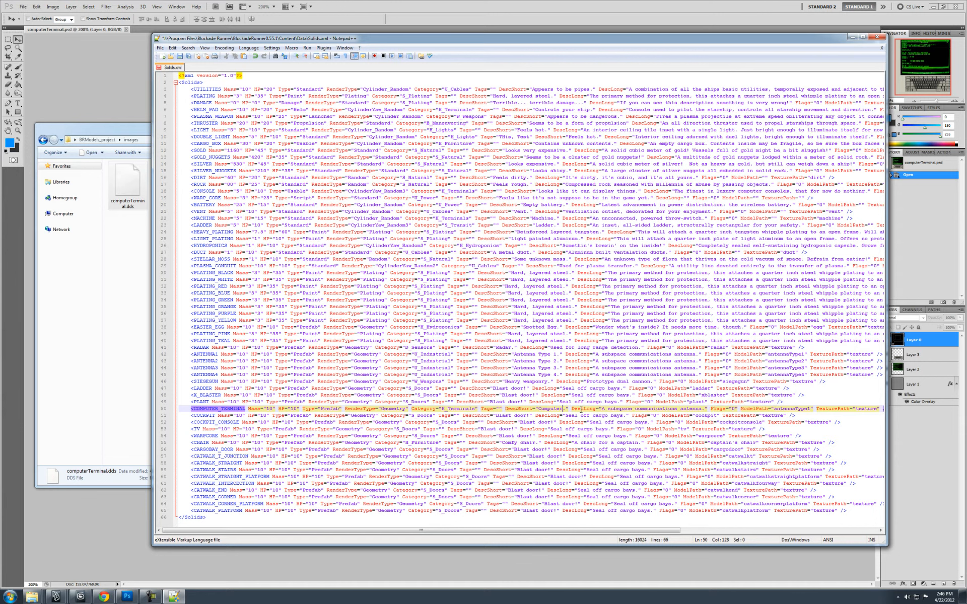
left_click_drag(603, 409, 697, 410)
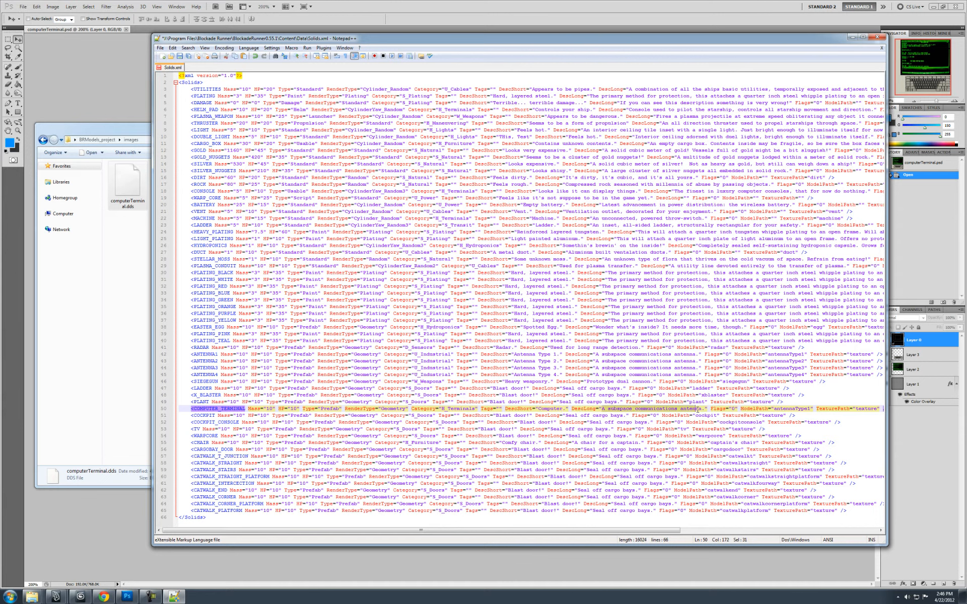
type("Computer Terminal ")
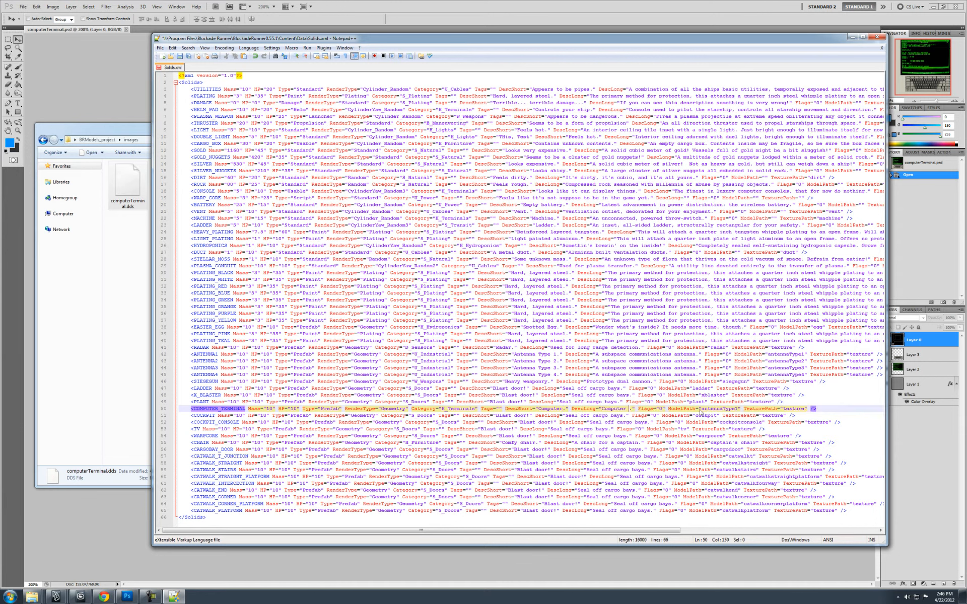
type("Control")
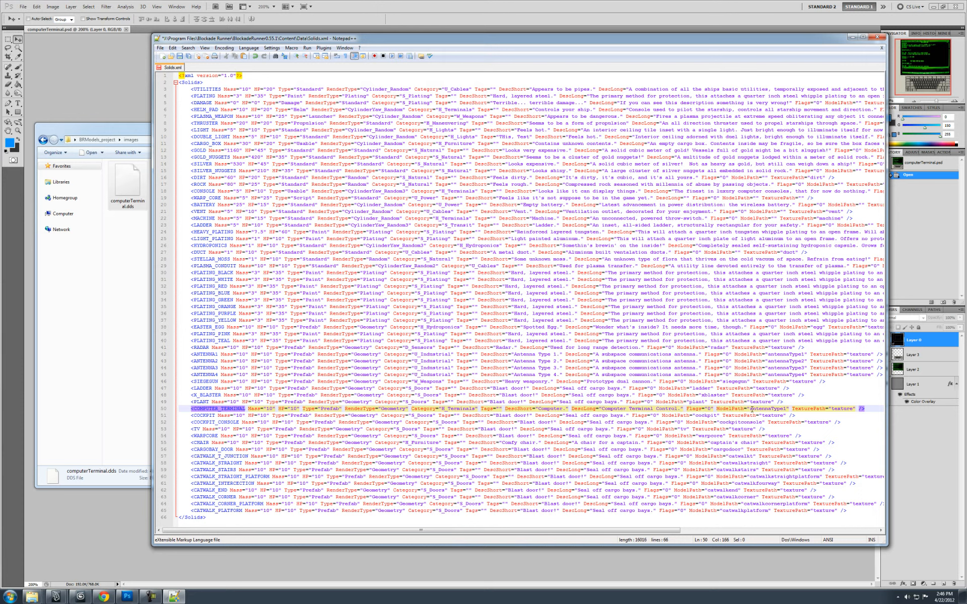
Set the COMPUTER_TERMINAL entry's ModelPath to computerterminal and save Solids.xml.
left_click_drag(749, 408, 787, 408)
type("computerterminal")
key("Down")
key("ctrl+s")
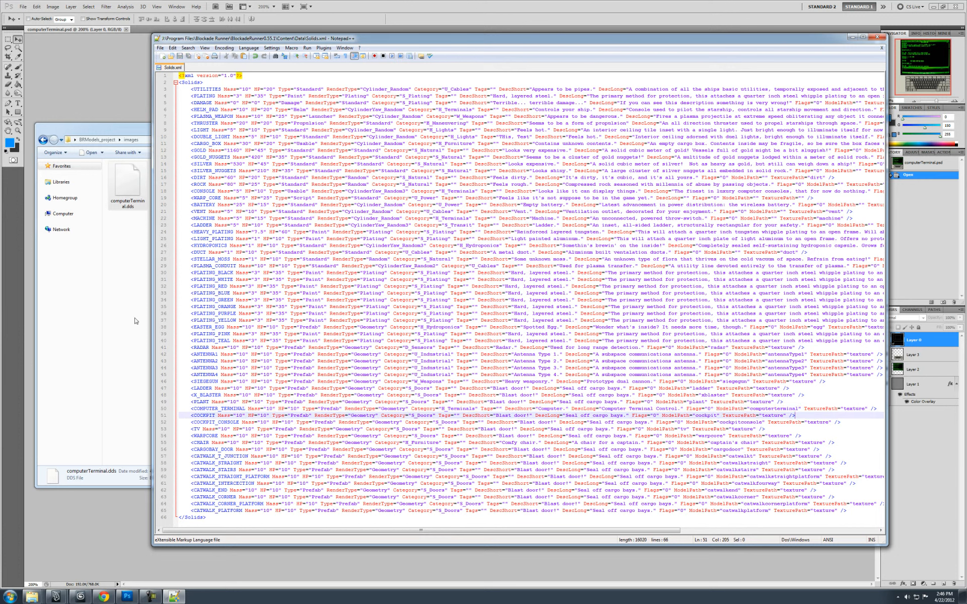
left_click(851, 36)
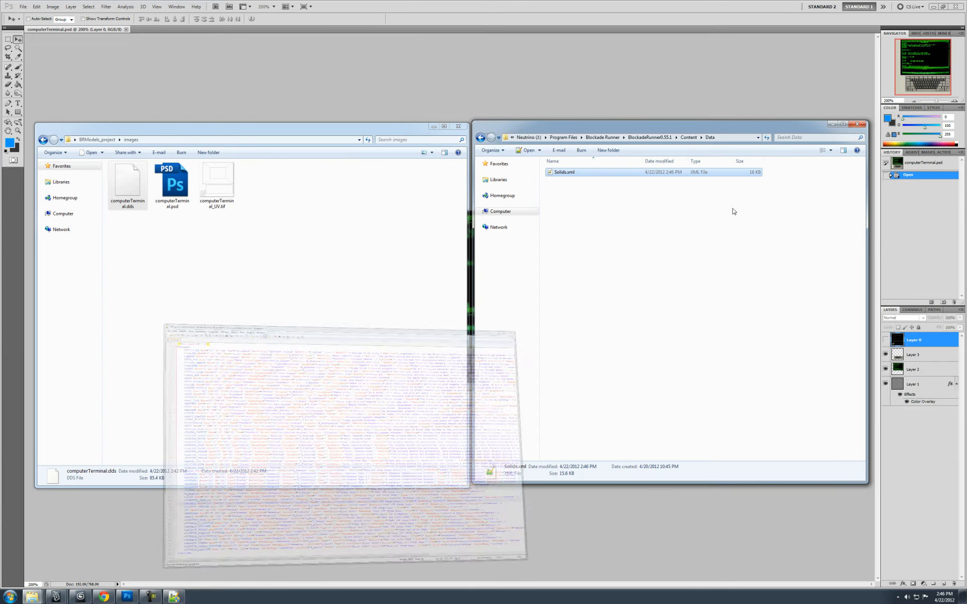
Launch BlockadeRunner.exe from the BlockadeRunner0.55.1 folder and open the game's ship editor.
left_click(599, 139)
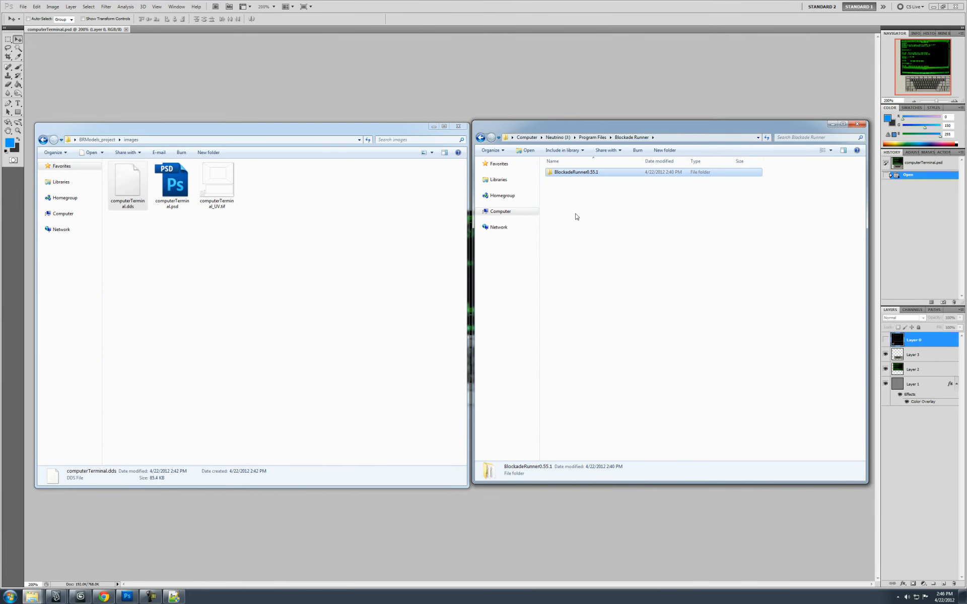
double_click(567, 175)
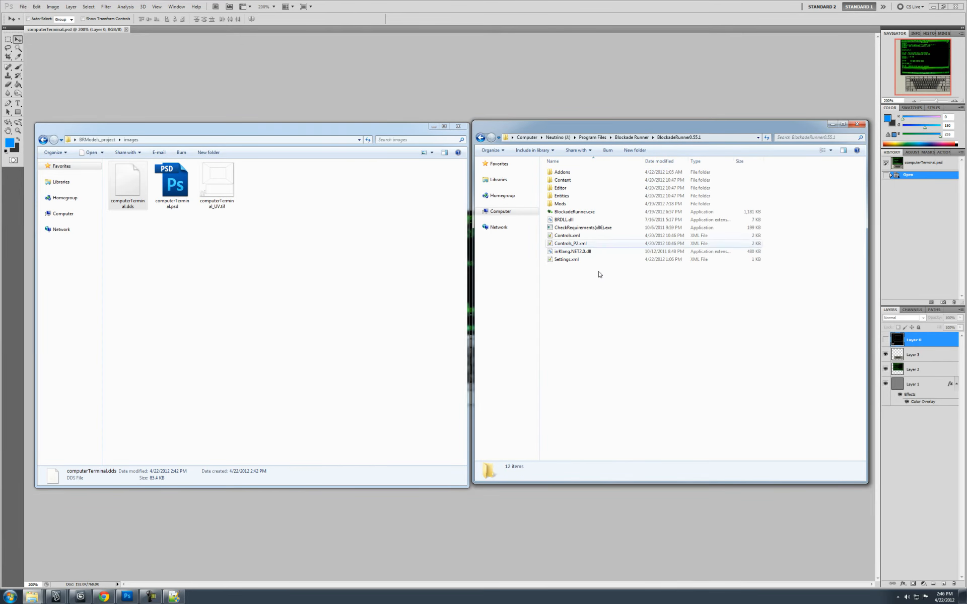
left_click(573, 212)
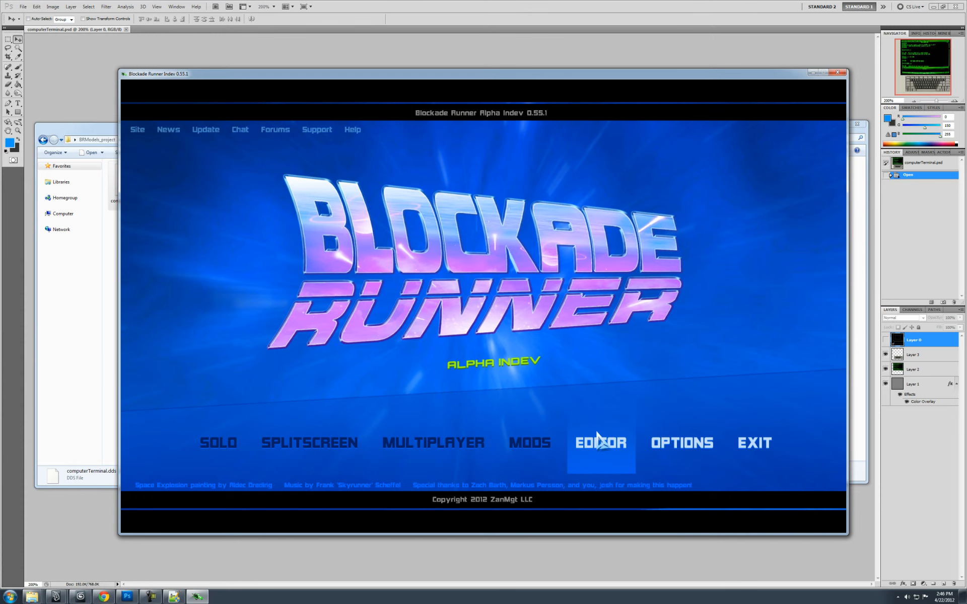
left_click(600, 442)
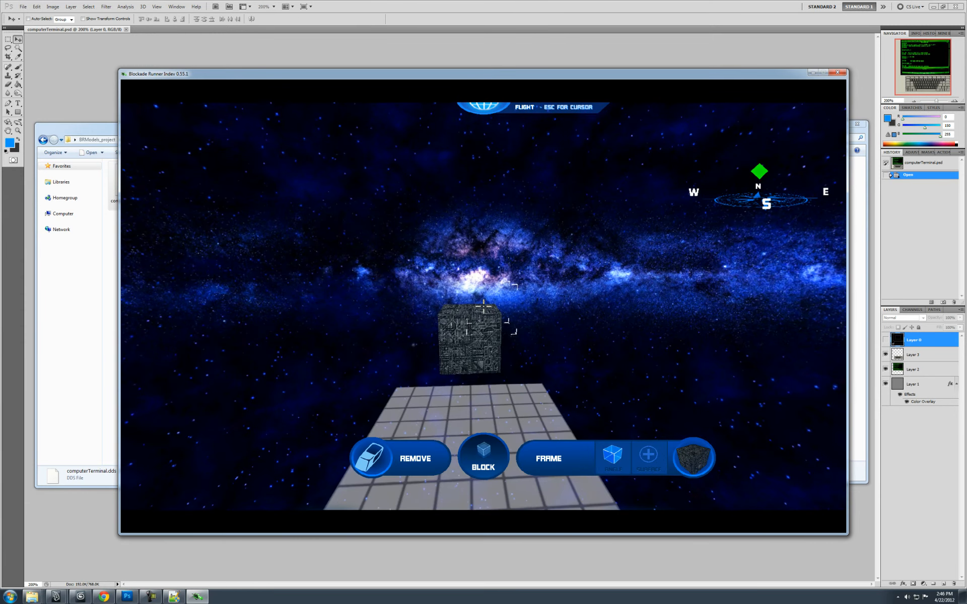
Try to view the Terminals blocks under Habitat in the editor's block picker, and close the game.
key("Escape")
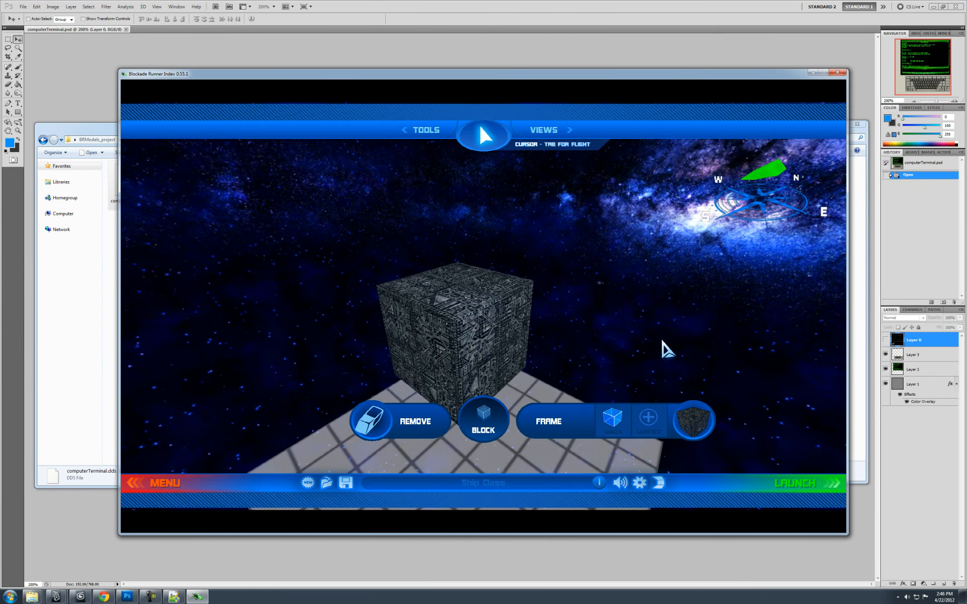
left_click(694, 421)
left_click(572, 194)
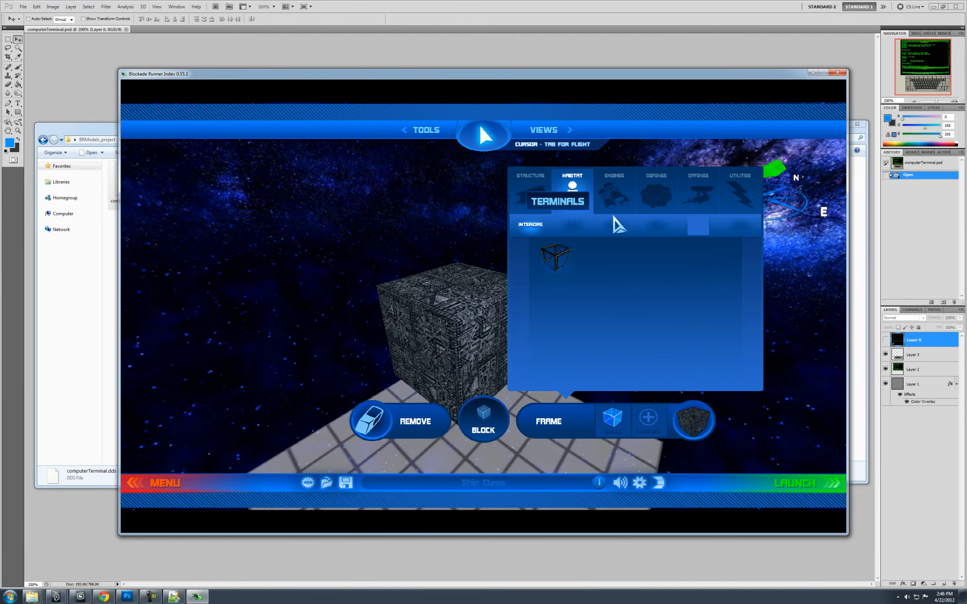
left_click(623, 226)
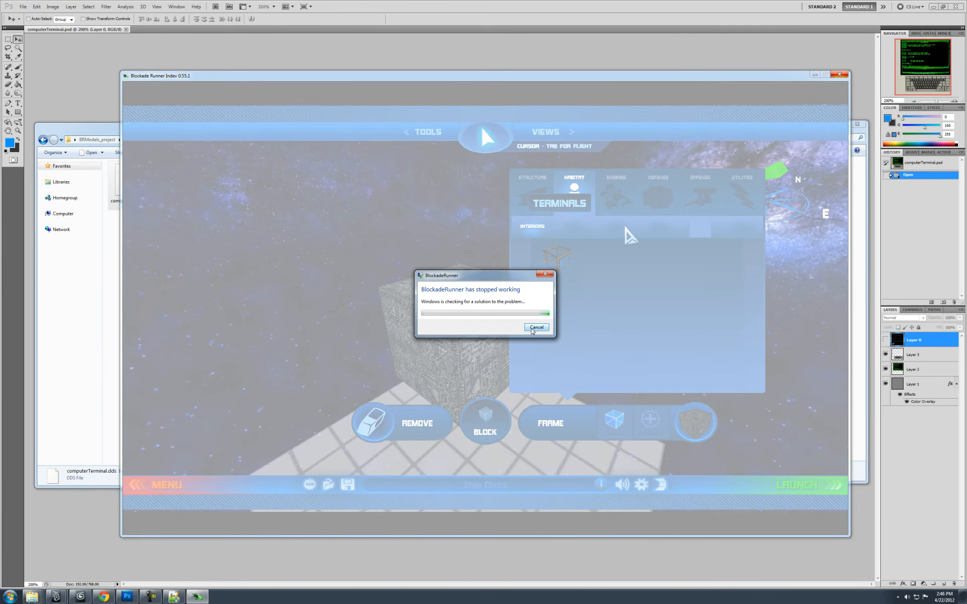
left_click(536, 327)
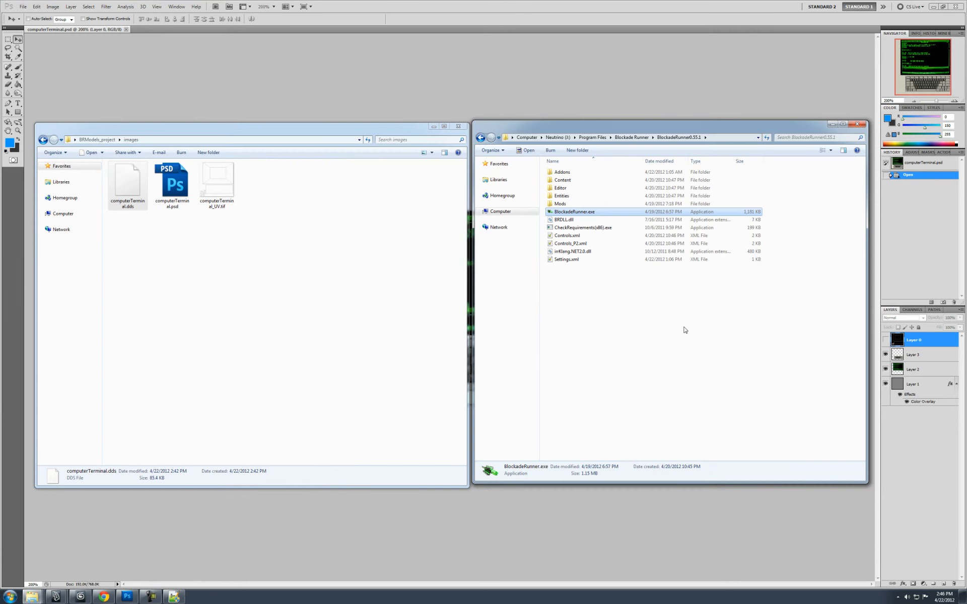
left_click(373, 241)
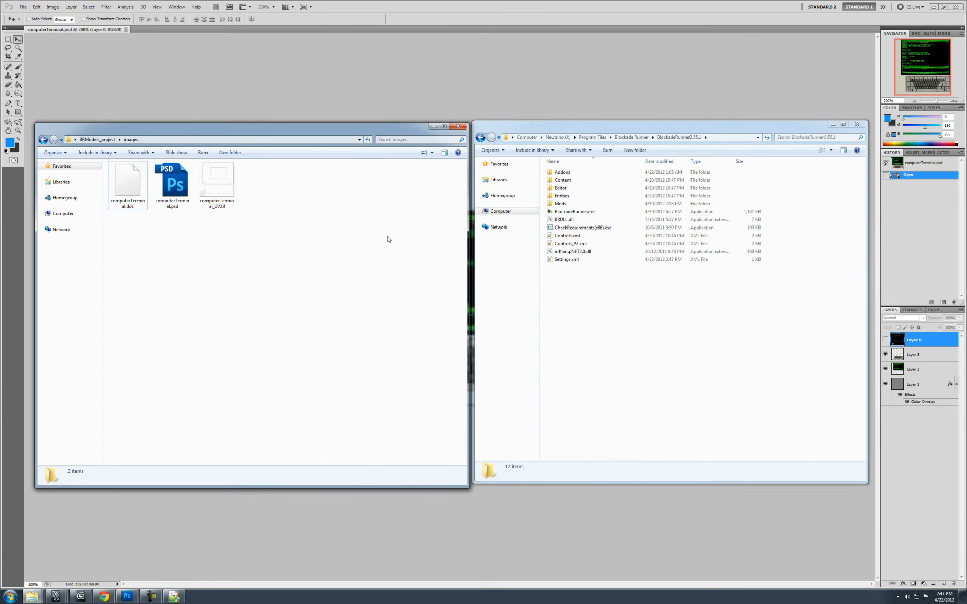
left_click(566, 283)
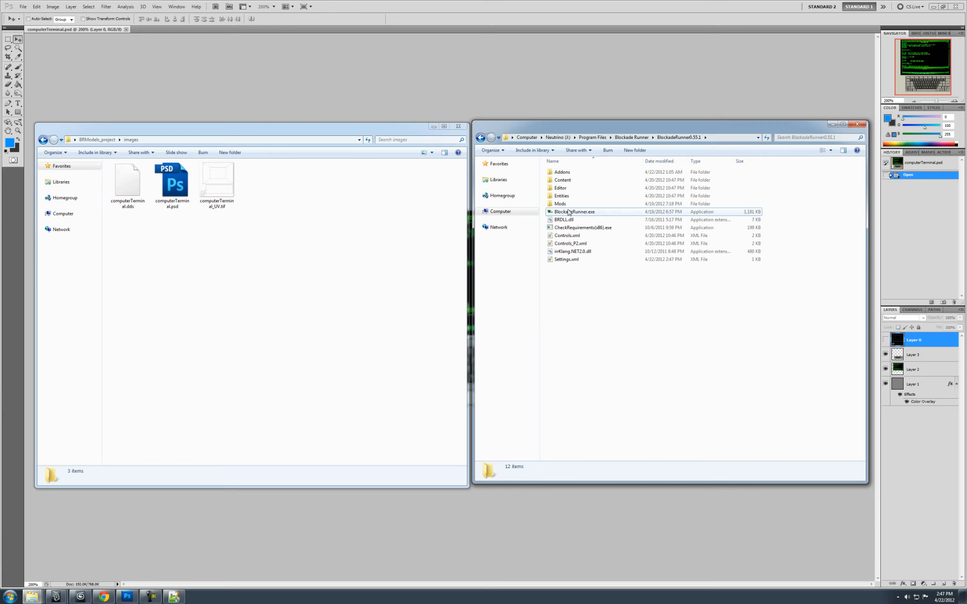
left_click(417, 216)
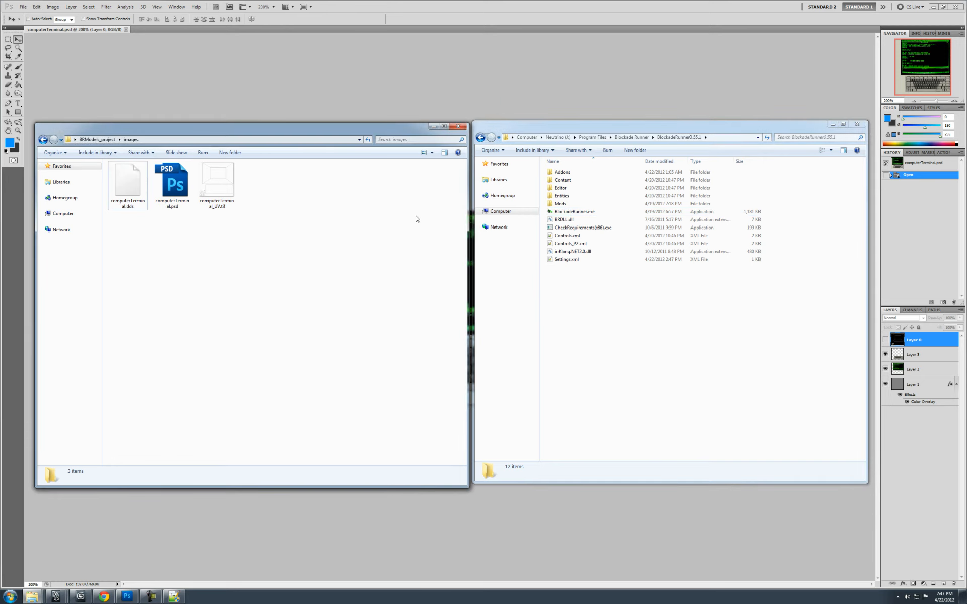
Delete both items from the export folder of BRModels_project and return to the project folder.
left_click(88, 141)
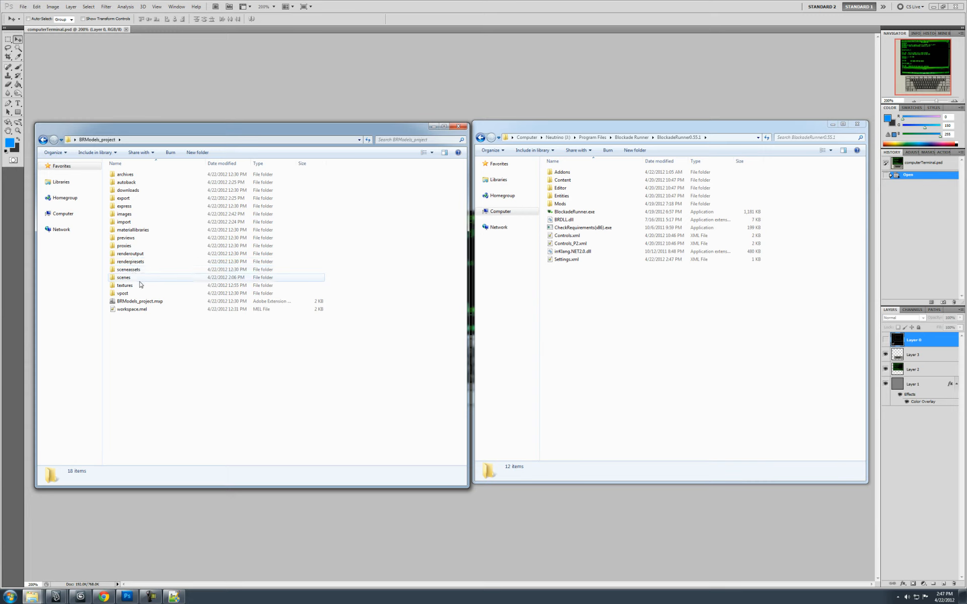
double_click(137, 198)
left_click_drag(120, 201, 123, 172)
key("Delete")
key("Return")
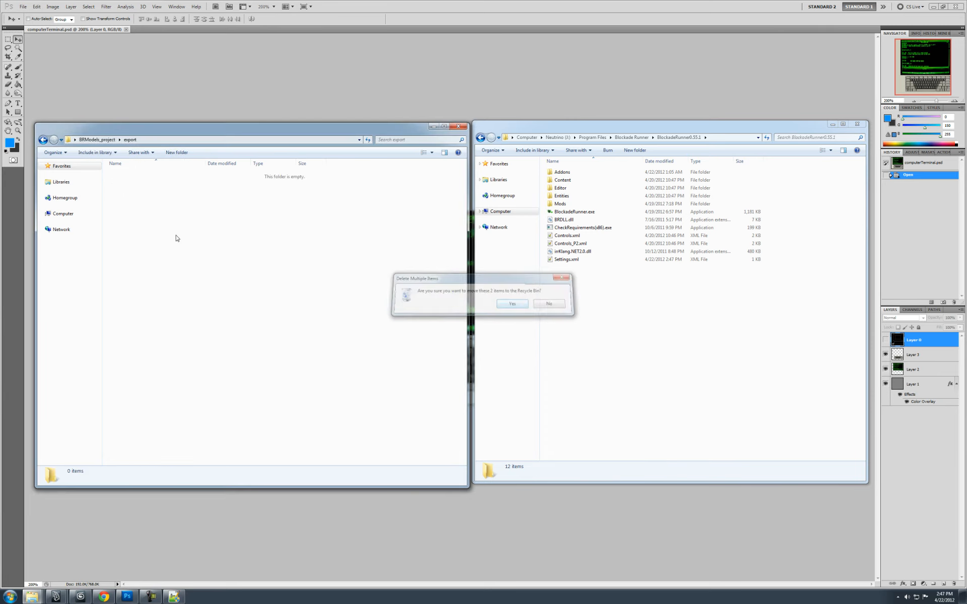
key("BackSpace")
left_click(166, 352)
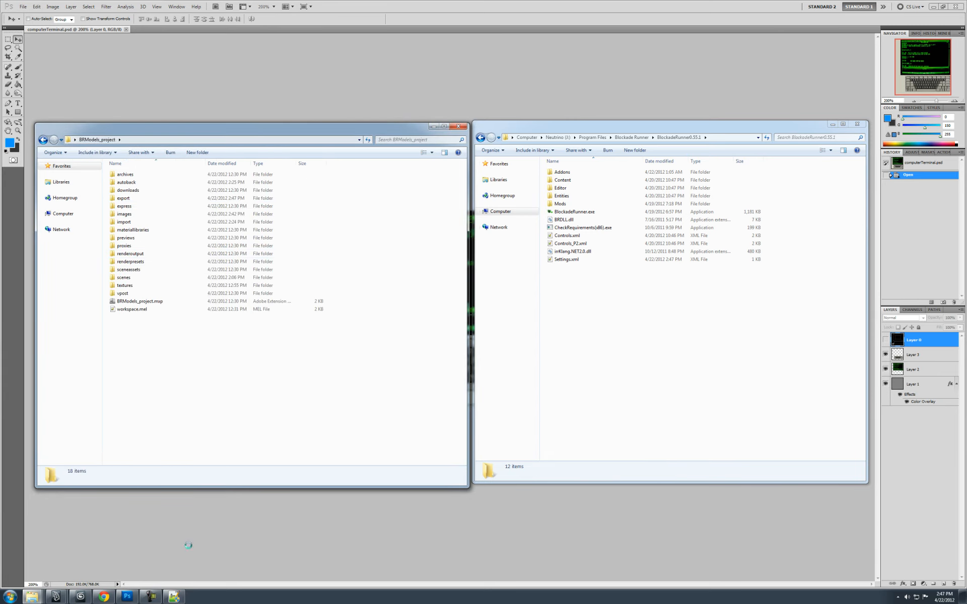
Switch to 3ds Max and import computerTerminal_2.obj from the import folder with the default OBJ options.
left_click(81, 596)
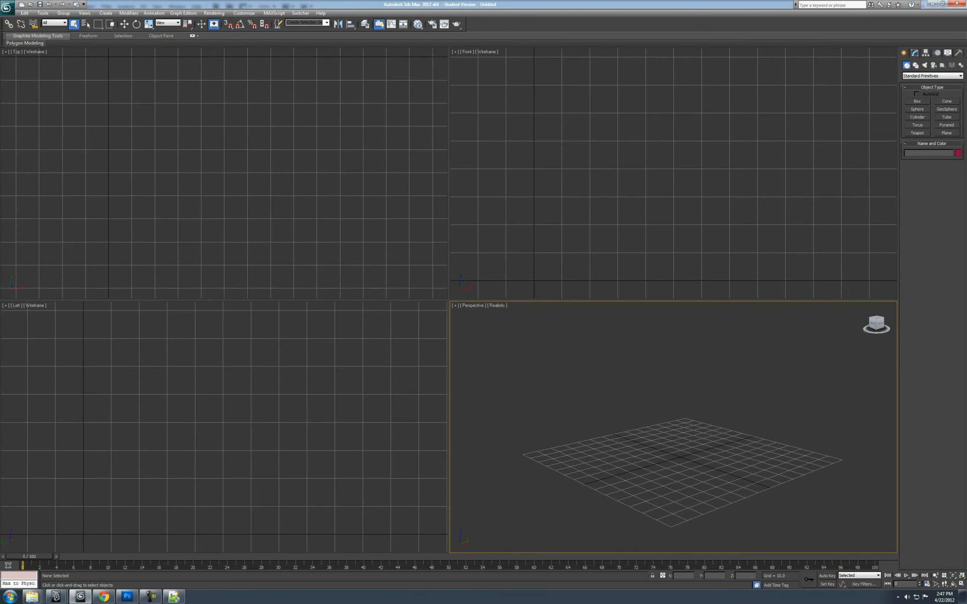
left_click(7, 8)
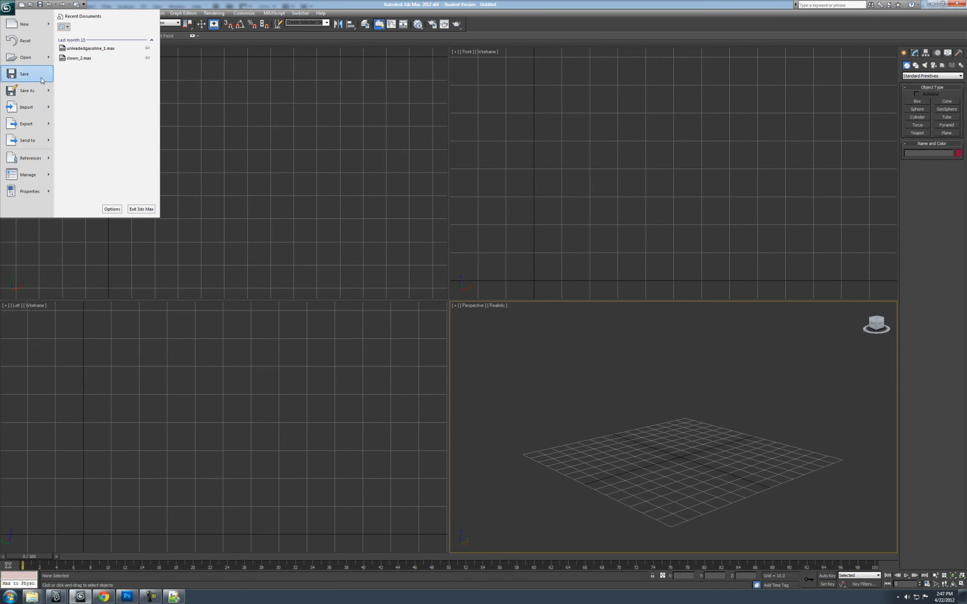
left_click(42, 108)
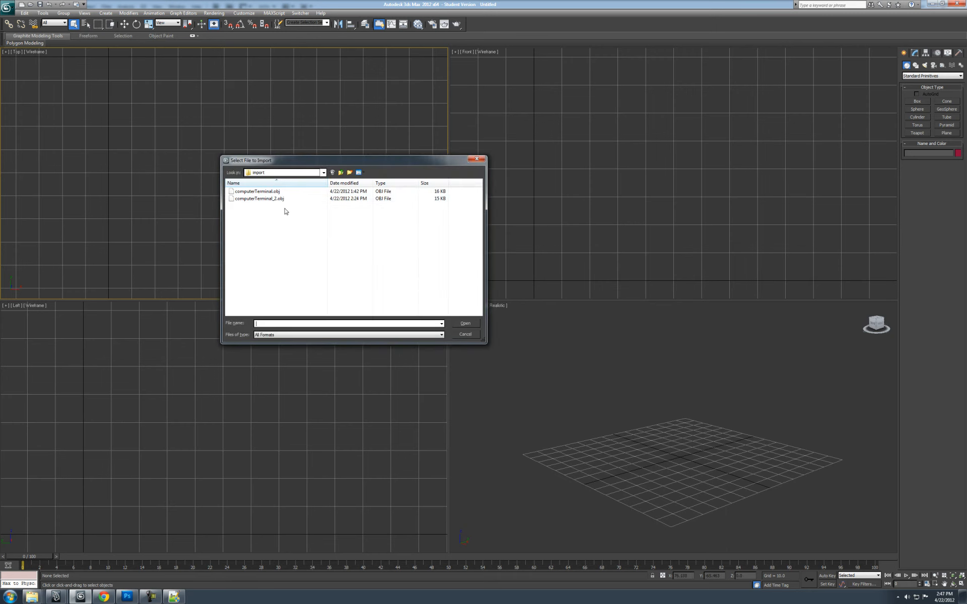
double_click(275, 199)
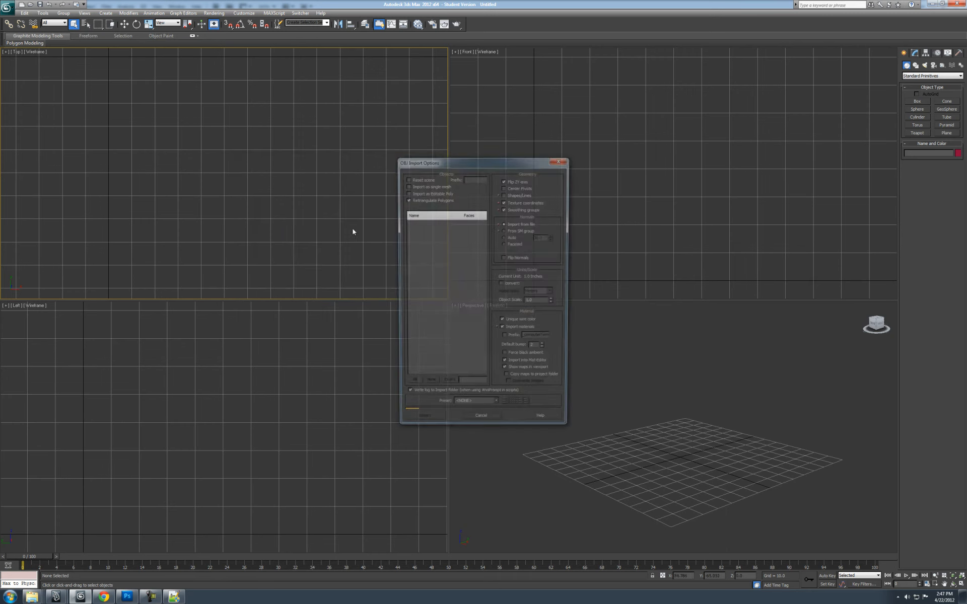
left_click(430, 424)
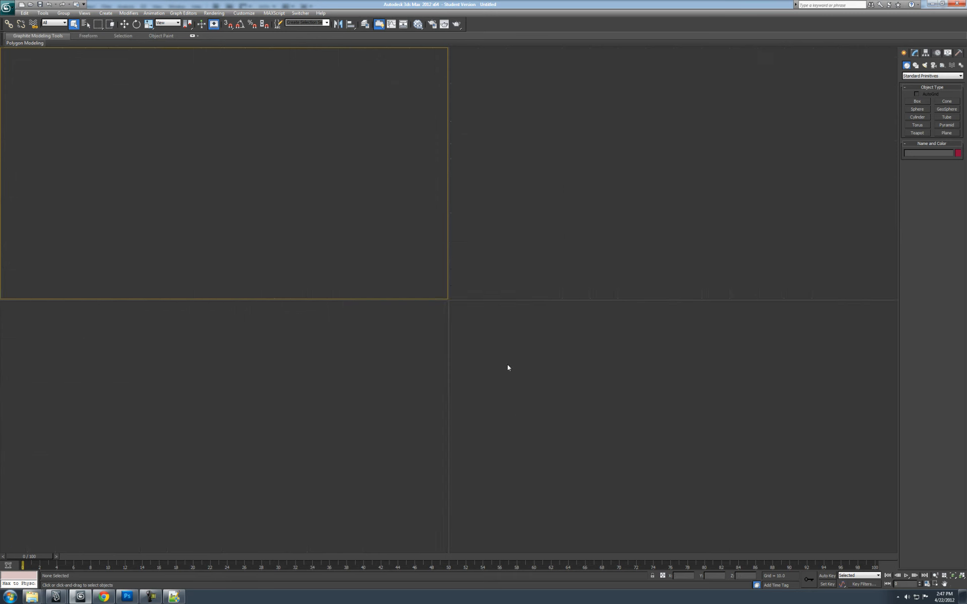
Export only the terminal model as an OBJ named computerTerminal to the export folder, keeping the default export options.
left_click(676, 399)
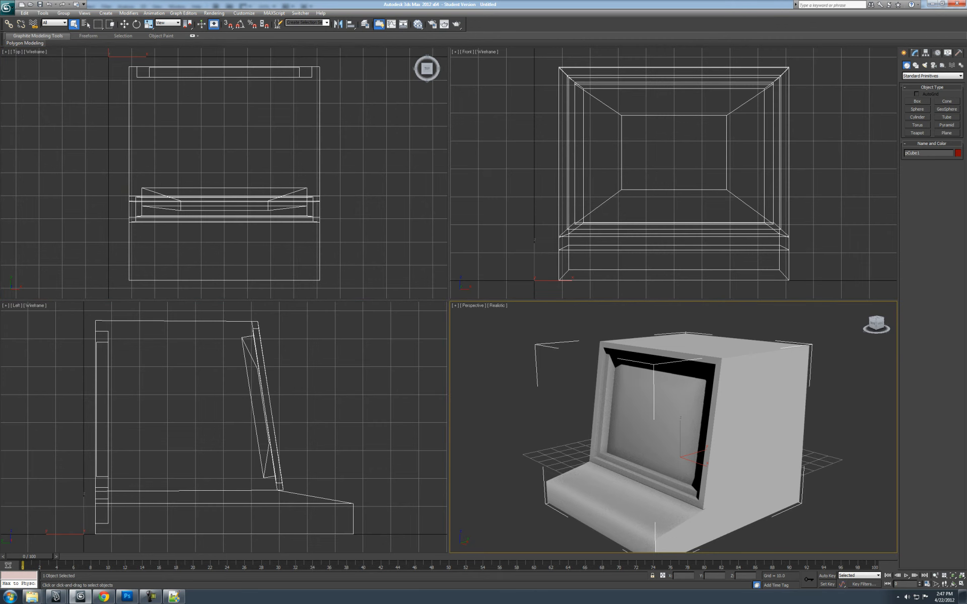
left_click(8, 7)
mouse_move(26, 123)
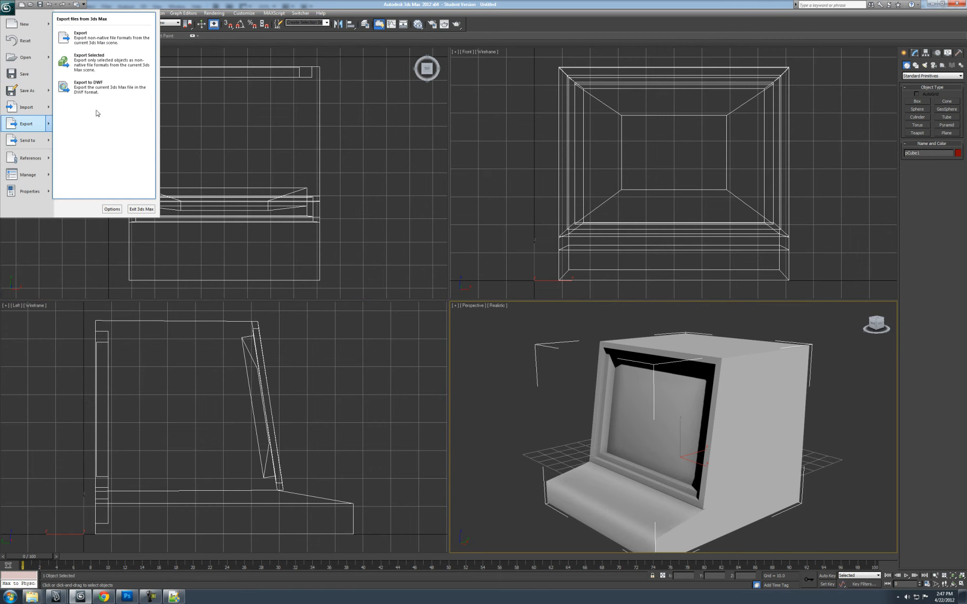
left_click(96, 60)
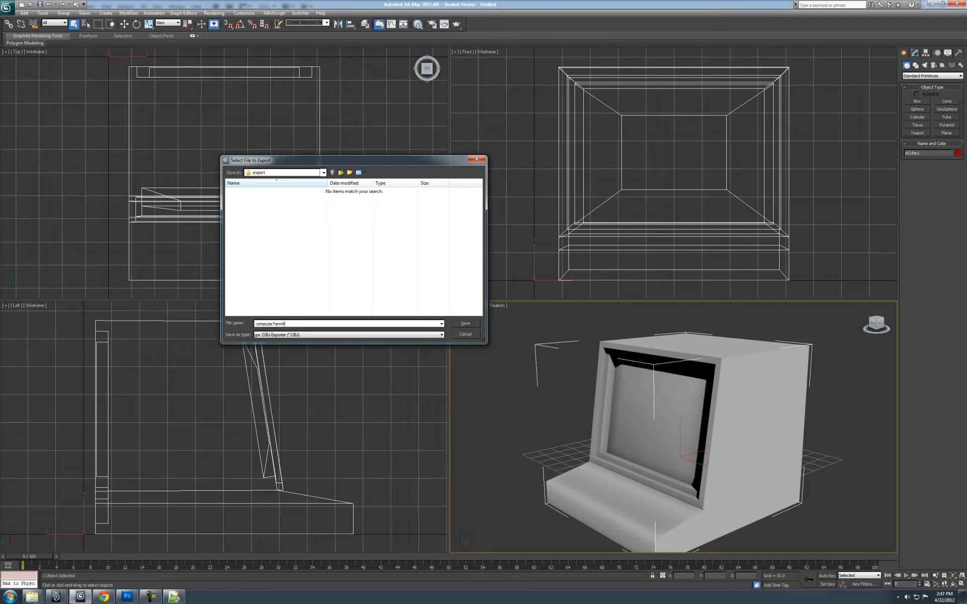
key("Return")
key("Return")
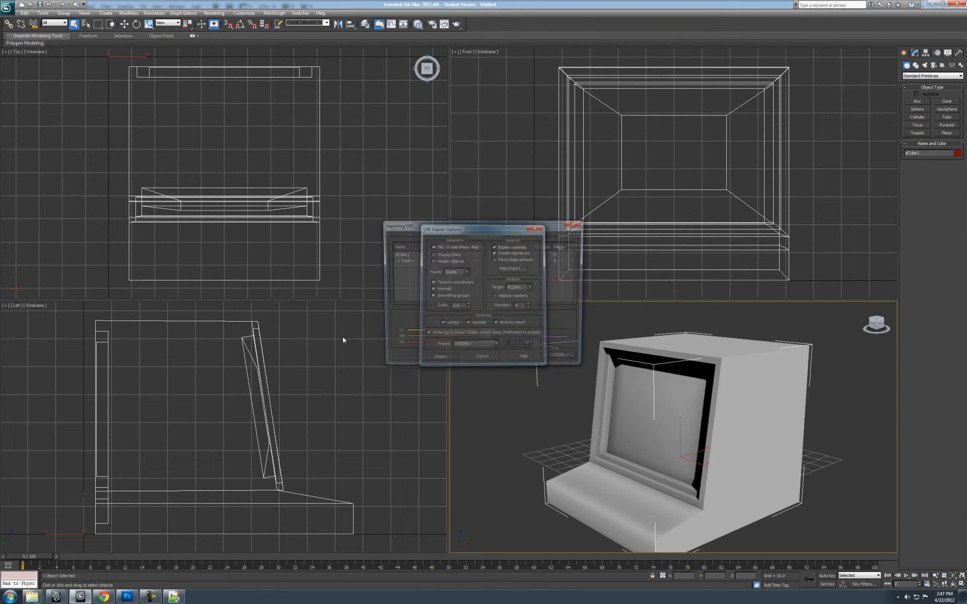
left_click(563, 359)
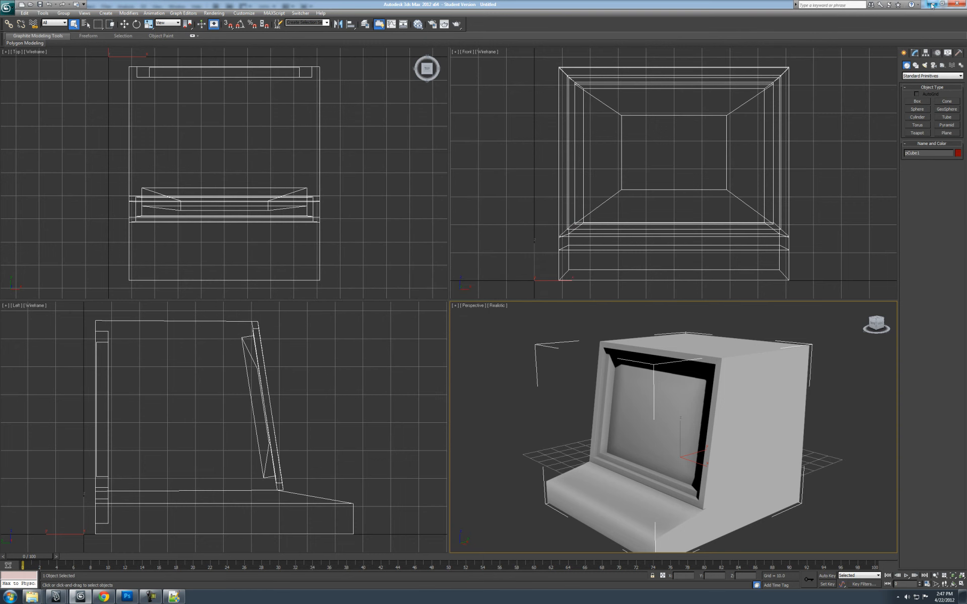
Minimize 3ds Max and open the game's Content\Prefabs\comptuerterminal folder in Windows Explorer.
left_click(932, 4)
left_click(549, 308)
double_click(576, 180)
double_click(572, 212)
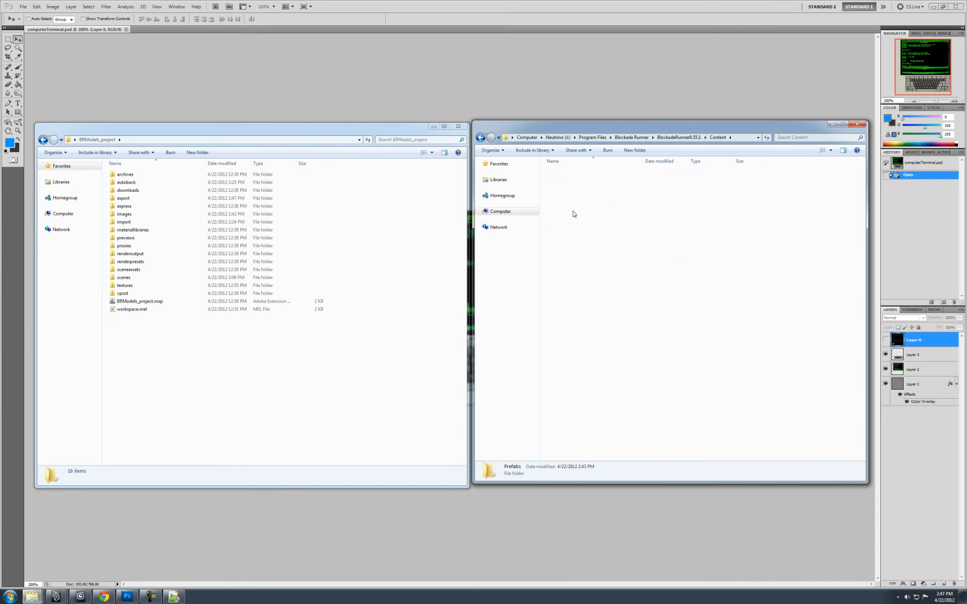
double_click(571, 308)
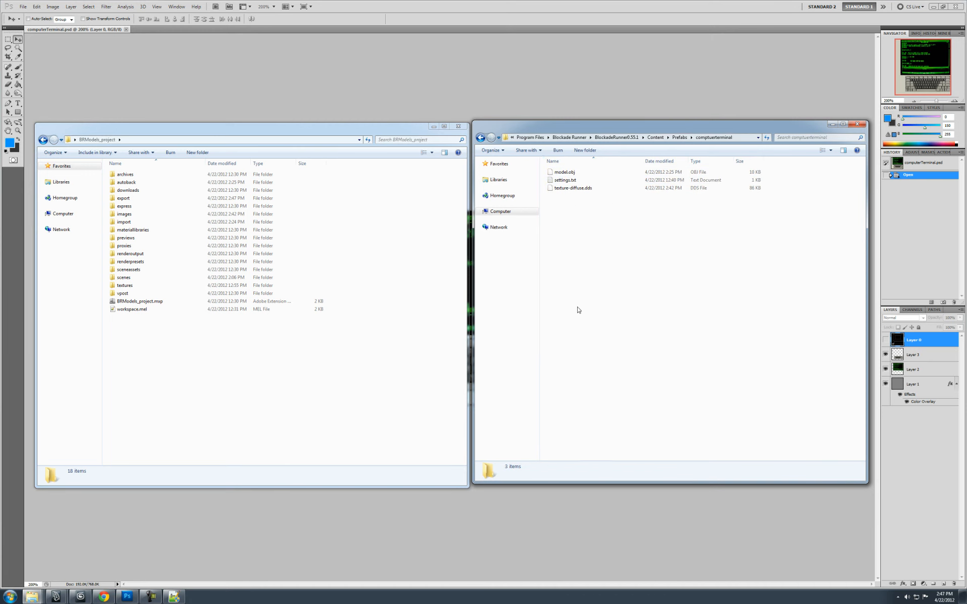
Copy computerTerminal.obj from the BRModels_project export folder into the game's comptuerterminal prefab folder.
left_click(208, 400)
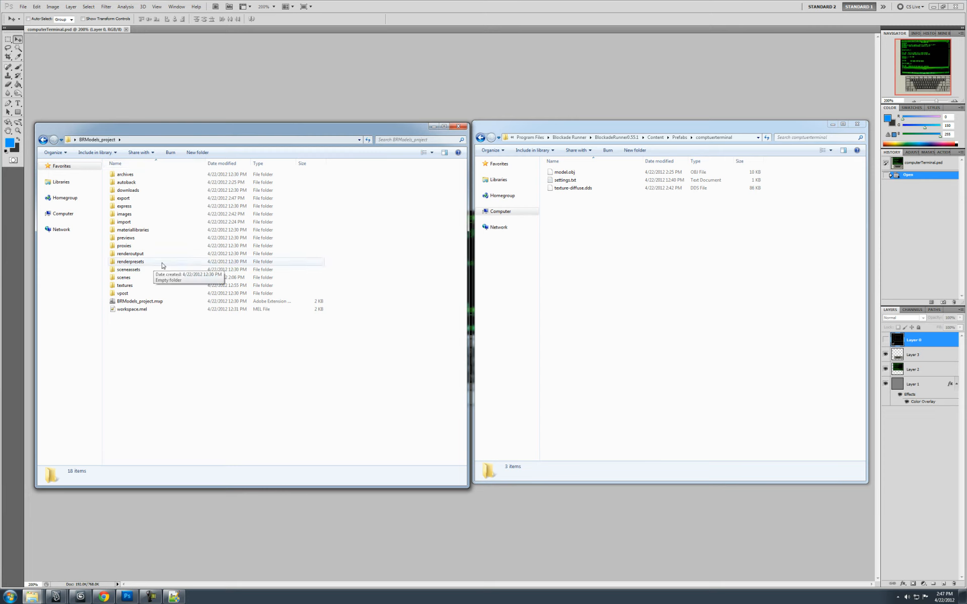
left_click(140, 199)
double_click(140, 199)
left_click(152, 184)
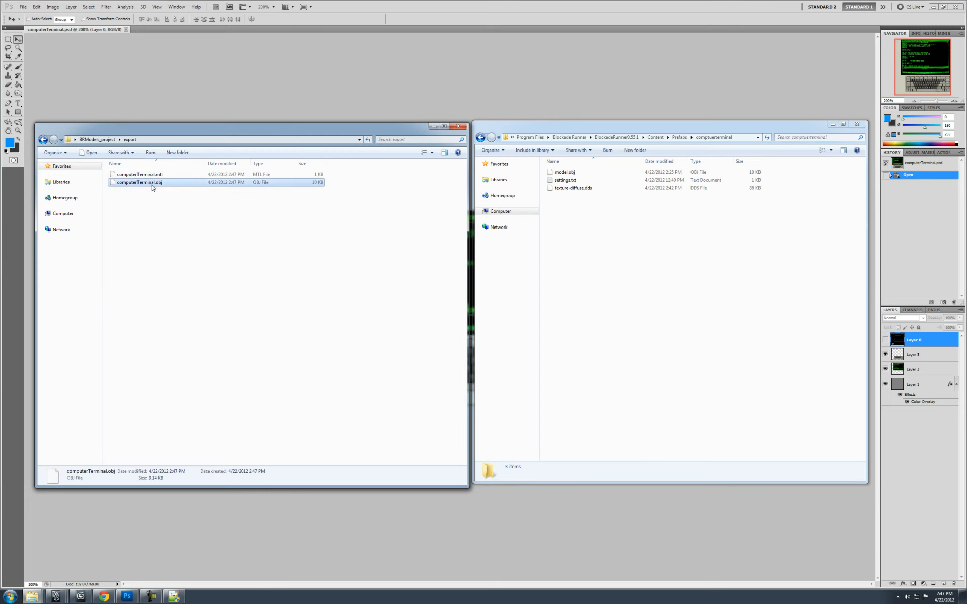
left_click(601, 281)
key("ctrl+v")
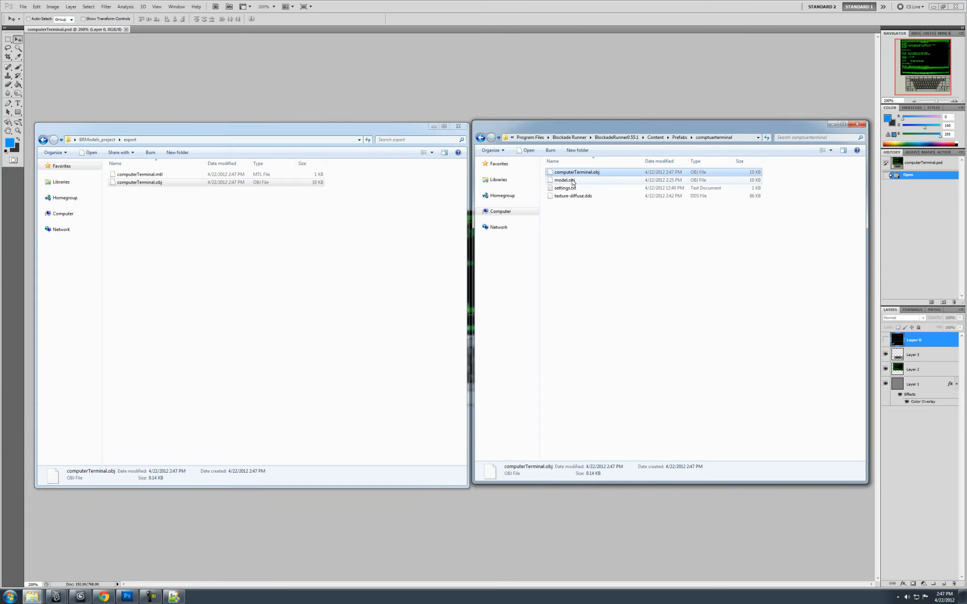
Delete the old model.obj from the comptuerterminal folder and rename computerTerminal.obj to model.obj.
left_click(573, 180)
key("Delete")
left_click(524, 328)
left_click(568, 176)
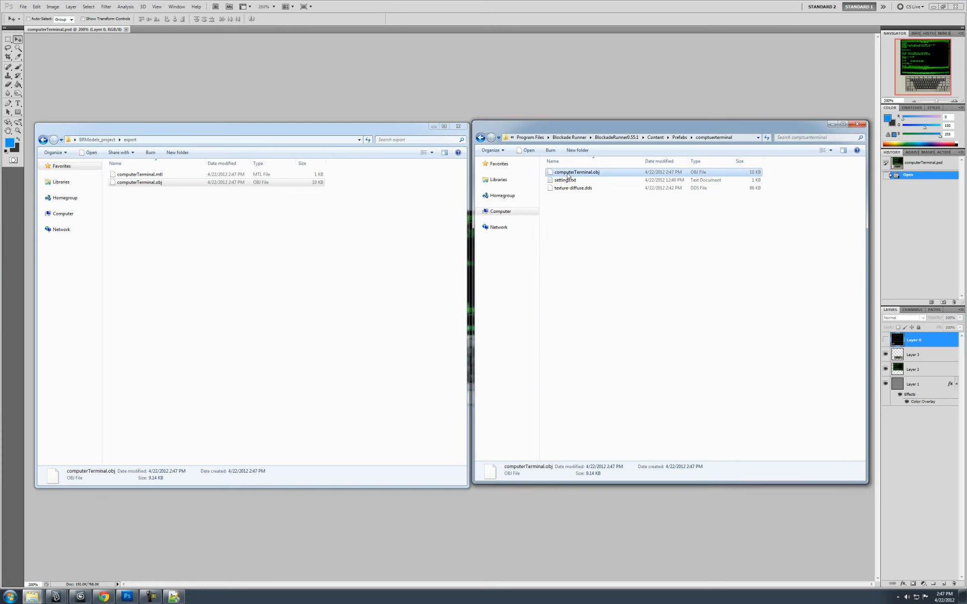
type("model")
key("Return")
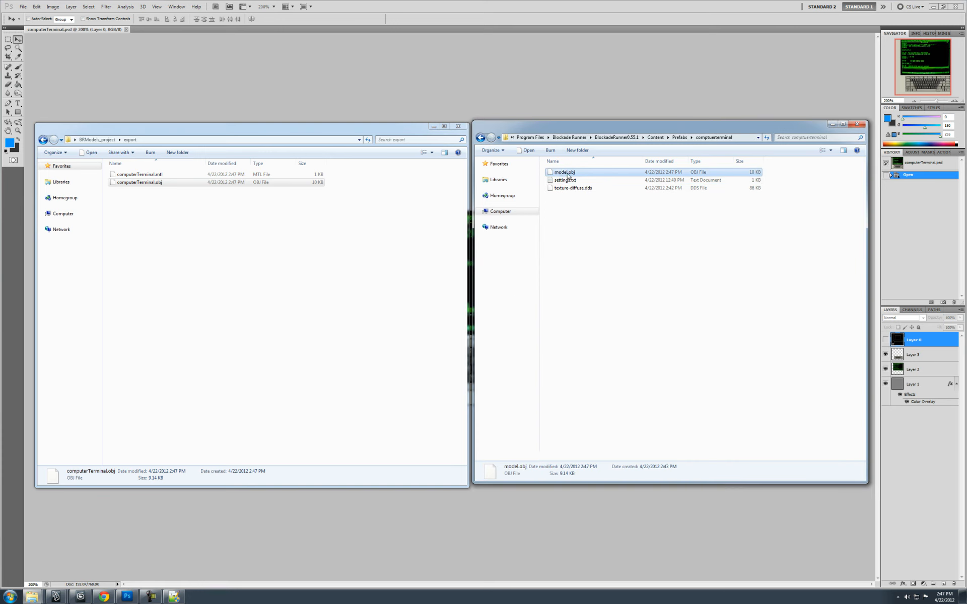
Return to the BlockadeRunner0.55.1 folder, launch BlockadeRunner.exe and enter the ship editor.
left_click(622, 138)
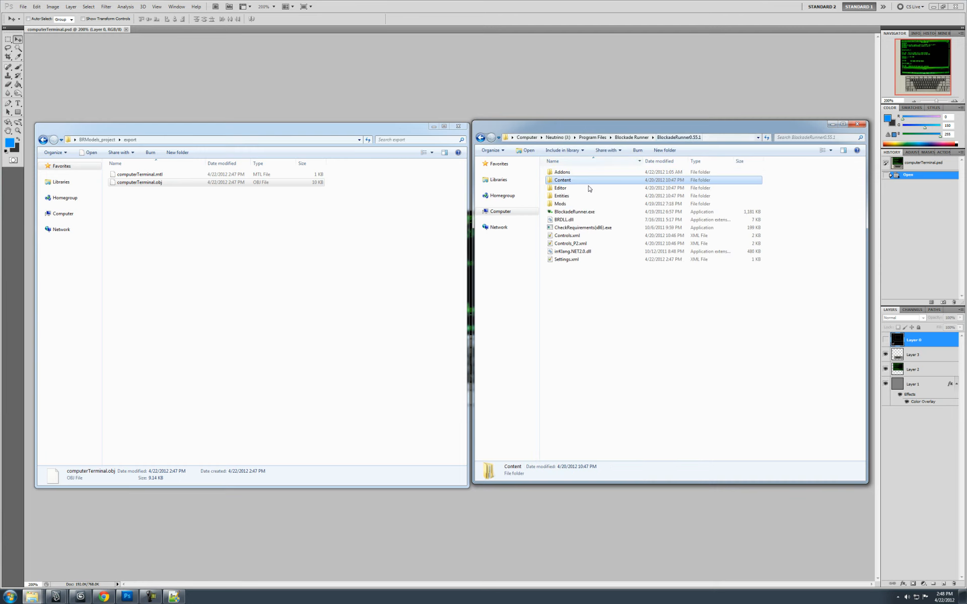
left_click(569, 212)
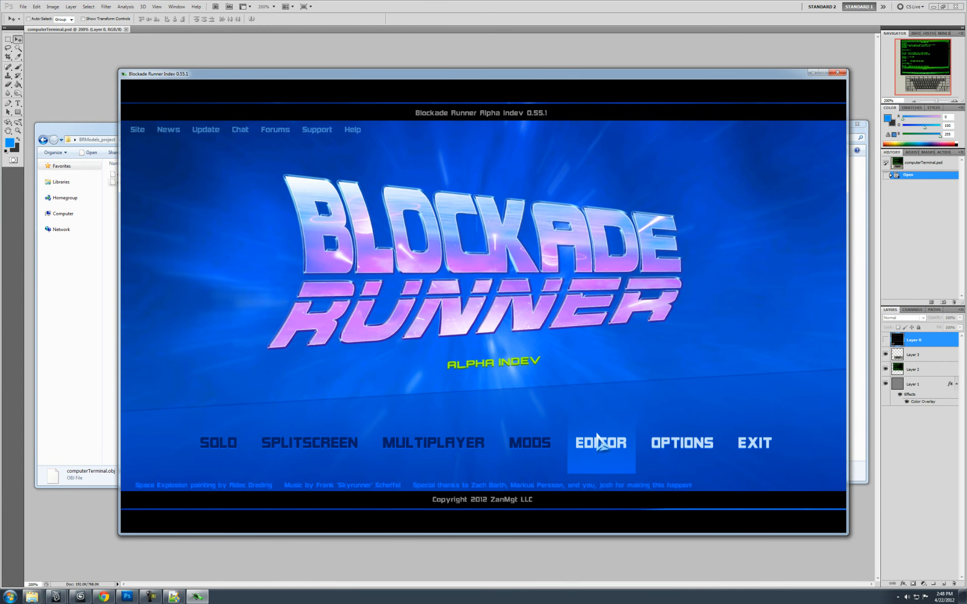
left_click(598, 442)
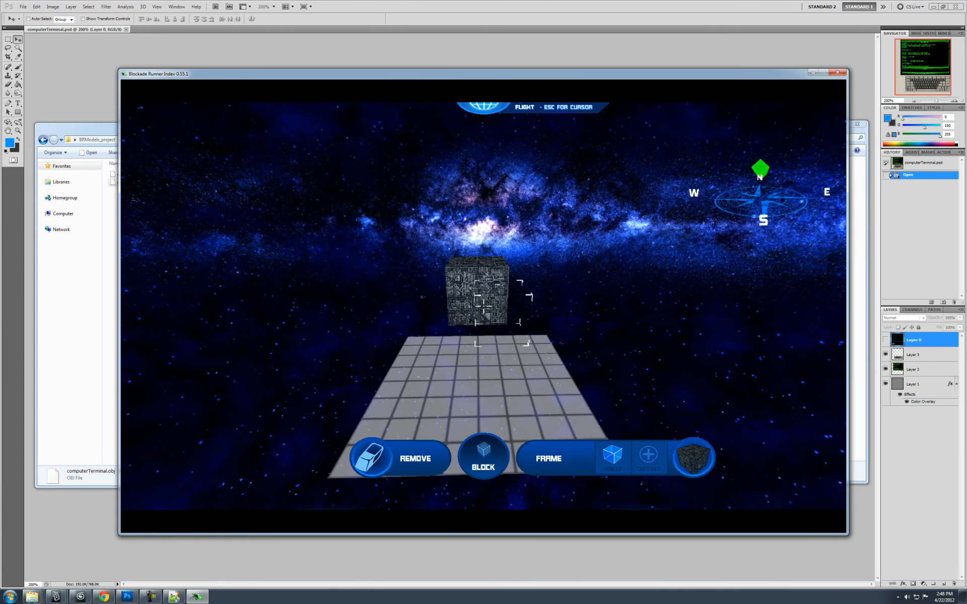
Try to view the Terminals category under Habitat in the block picker, and close the game.
key("Escape")
left_click(681, 401)
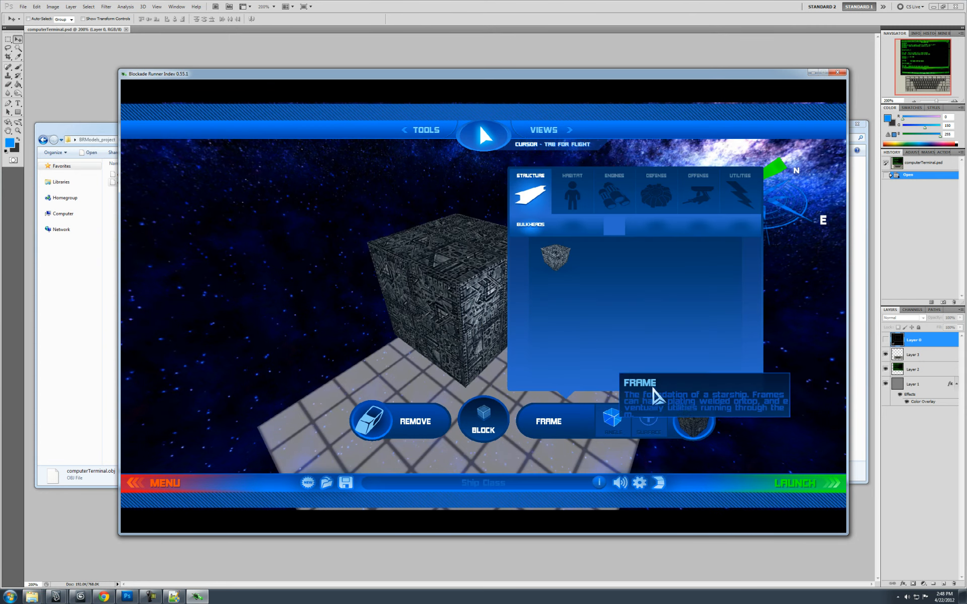
left_click(571, 194)
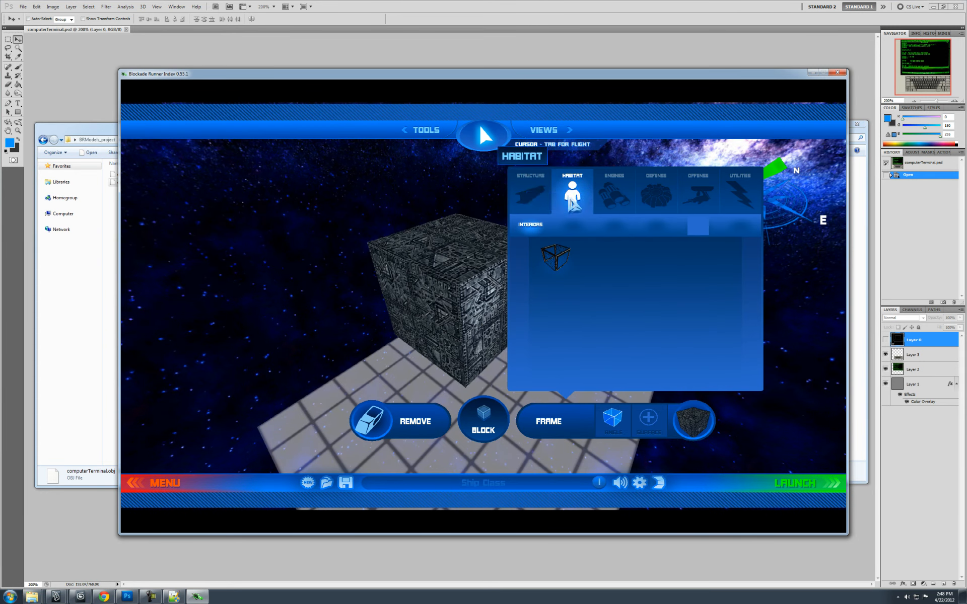
left_click(615, 224)
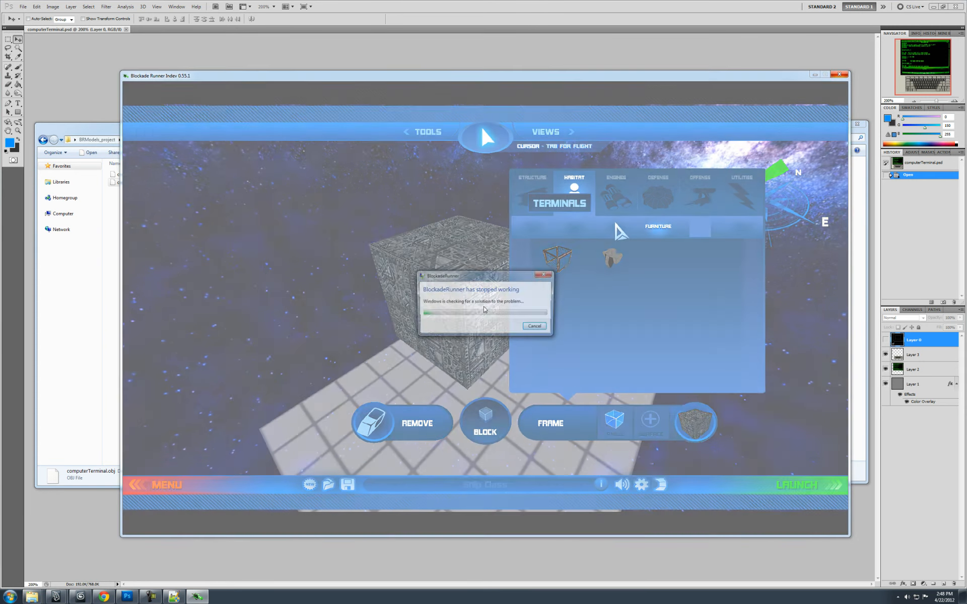
left_click(537, 330)
left_click(661, 323)
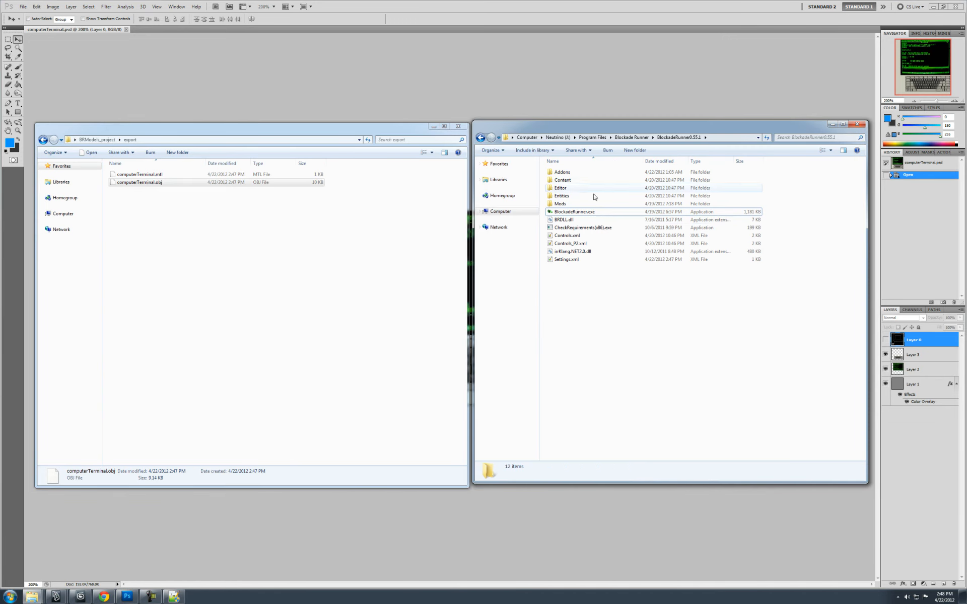
Open Solids.xml from Content\Data in Notepad++, widen its window and examine the COMPUTER_TERMINAL entry.
double_click(561, 179)
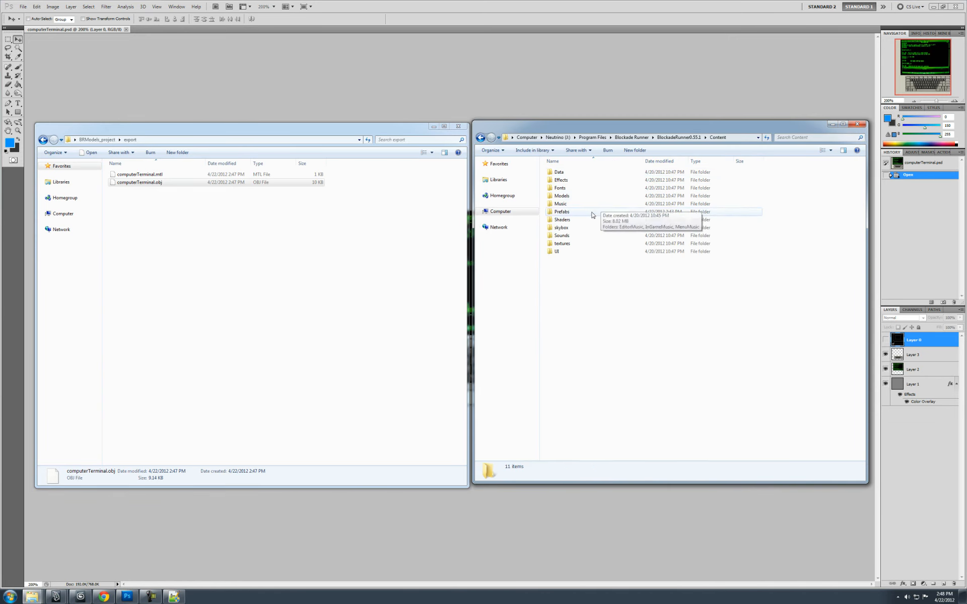
double_click(561, 172)
right_click(560, 171)
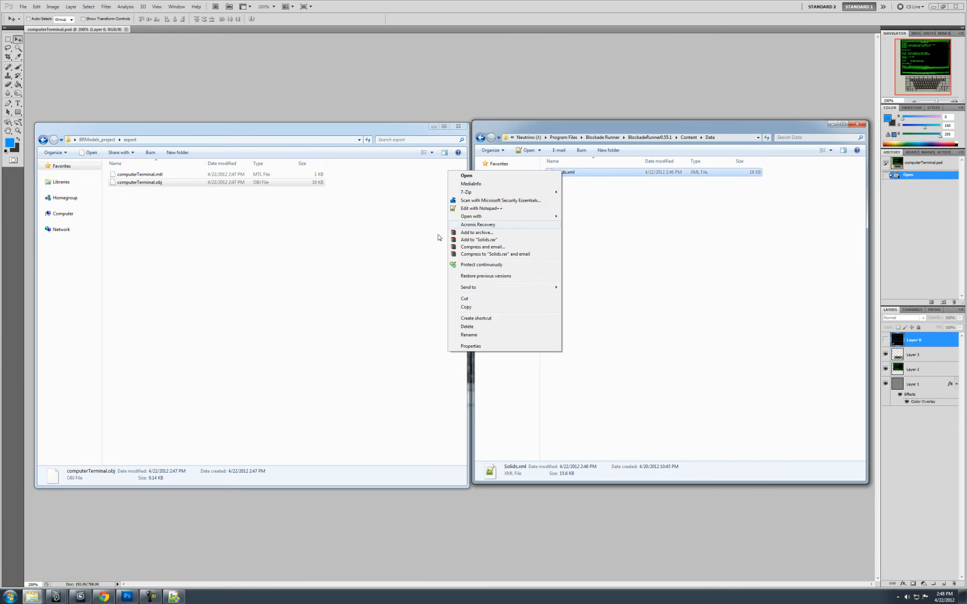
mouse_move(470, 216)
left_click(366, 283)
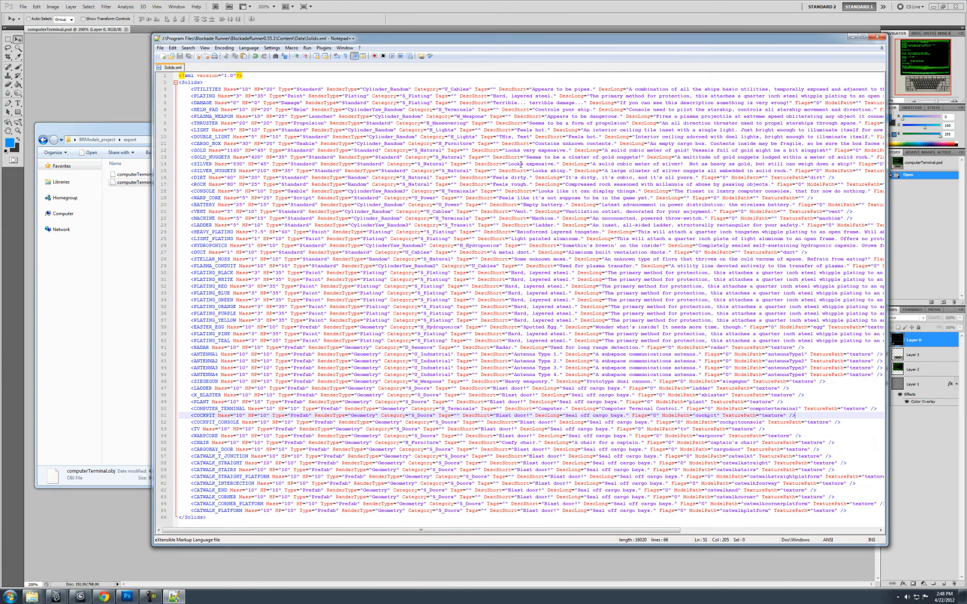
left_click_drag(505, 37, 407, 42)
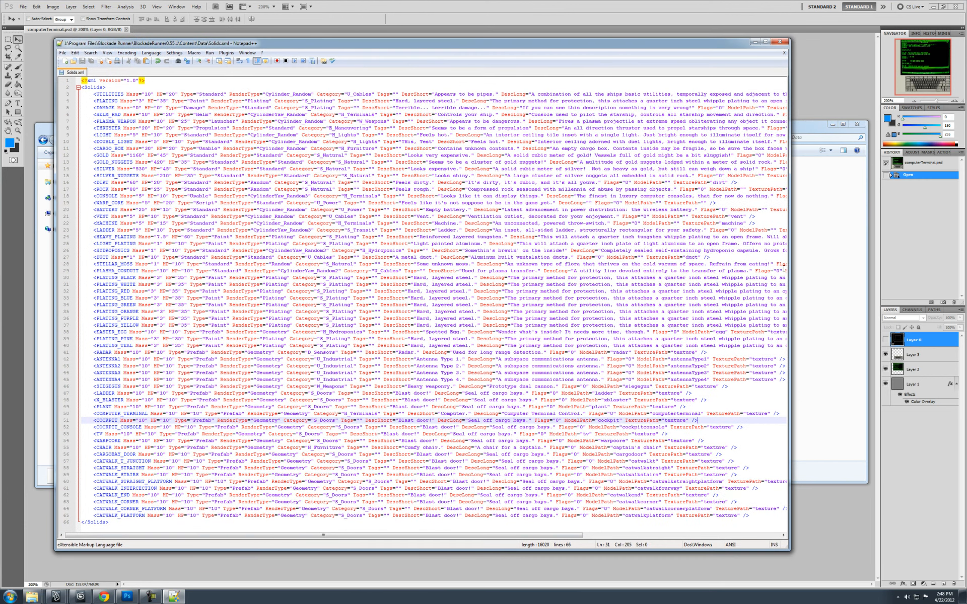
left_click_drag(791, 270, 831, 272)
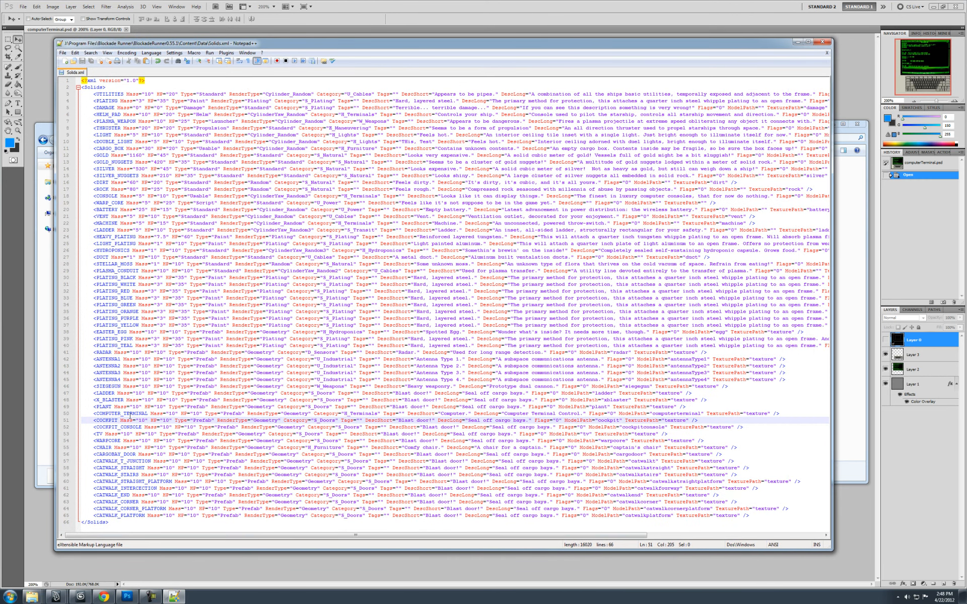
left_click(146, 414)
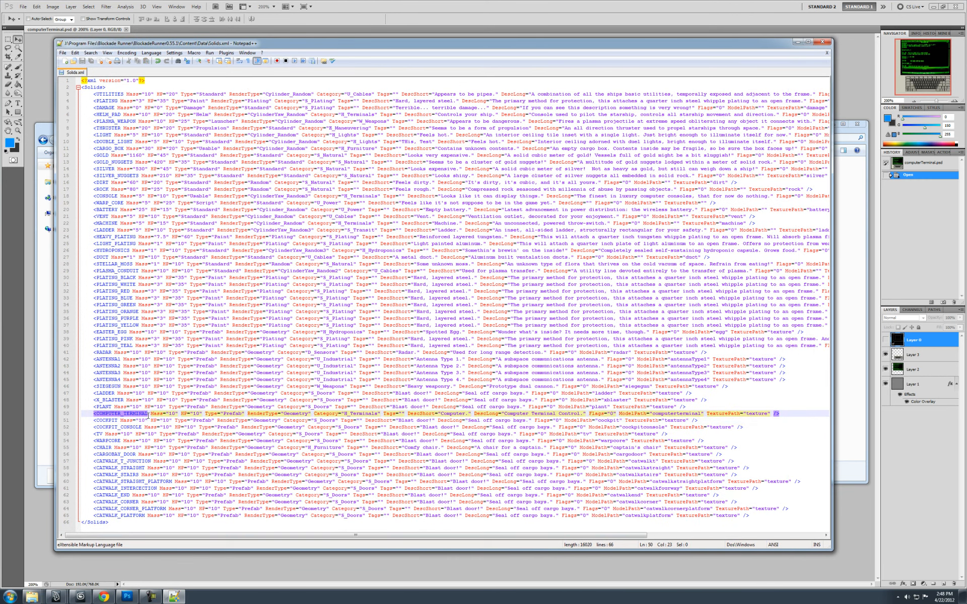
In the game's Content\Prefabs folder, rename the comptuerterminal folder to computerterminal.
left_click(840, 407)
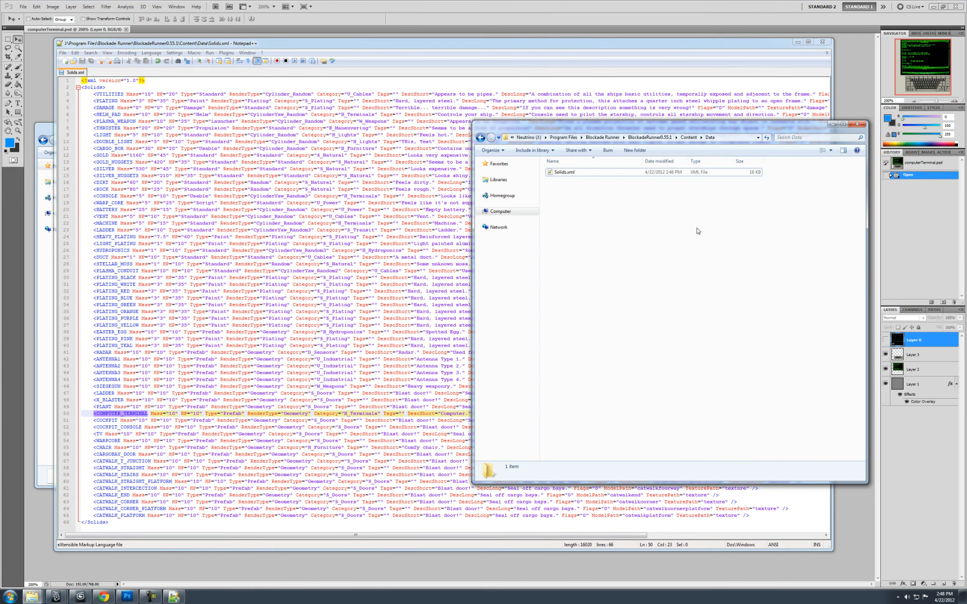
left_click(638, 139)
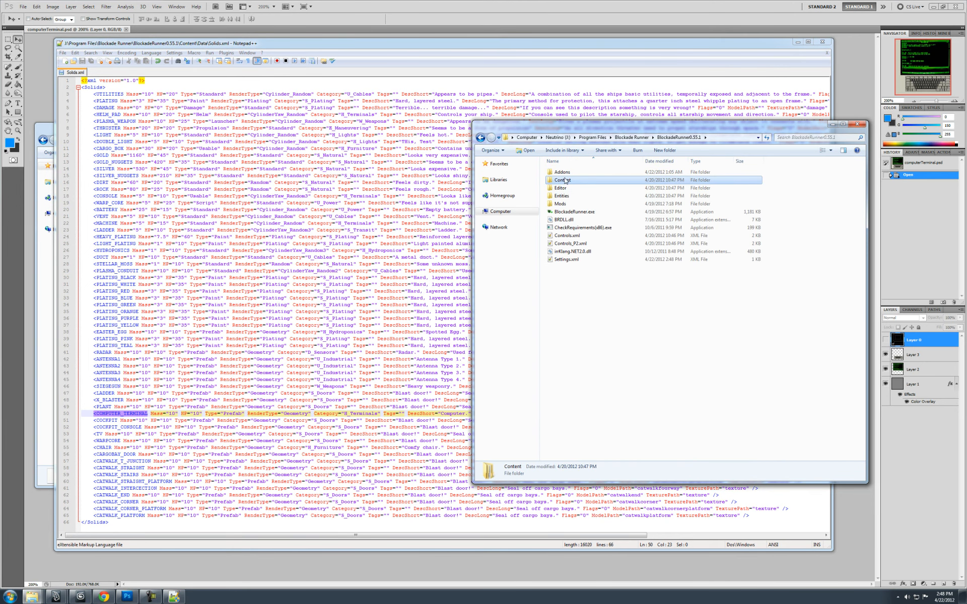
double_click(565, 181)
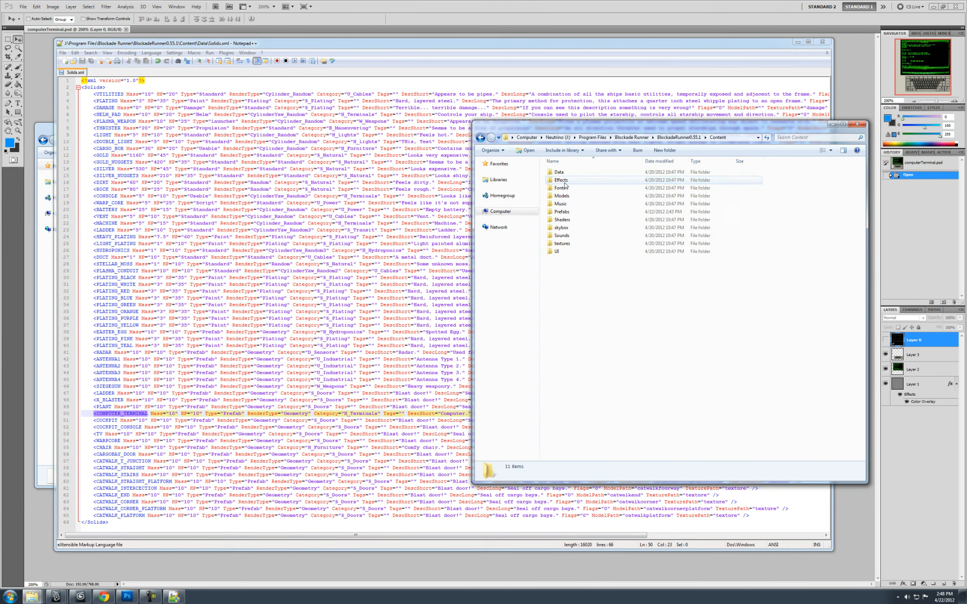
double_click(563, 212)
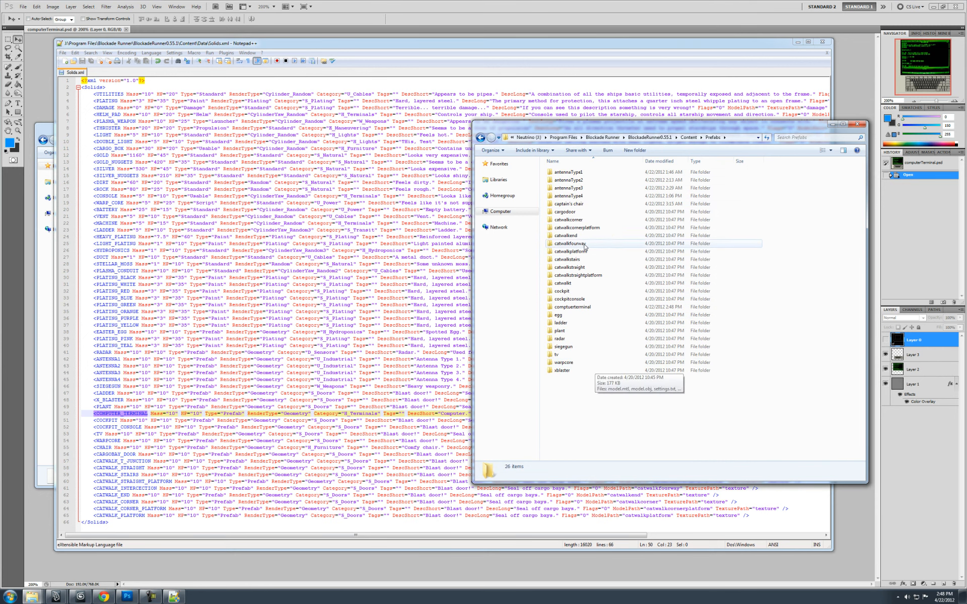
left_click(574, 308)
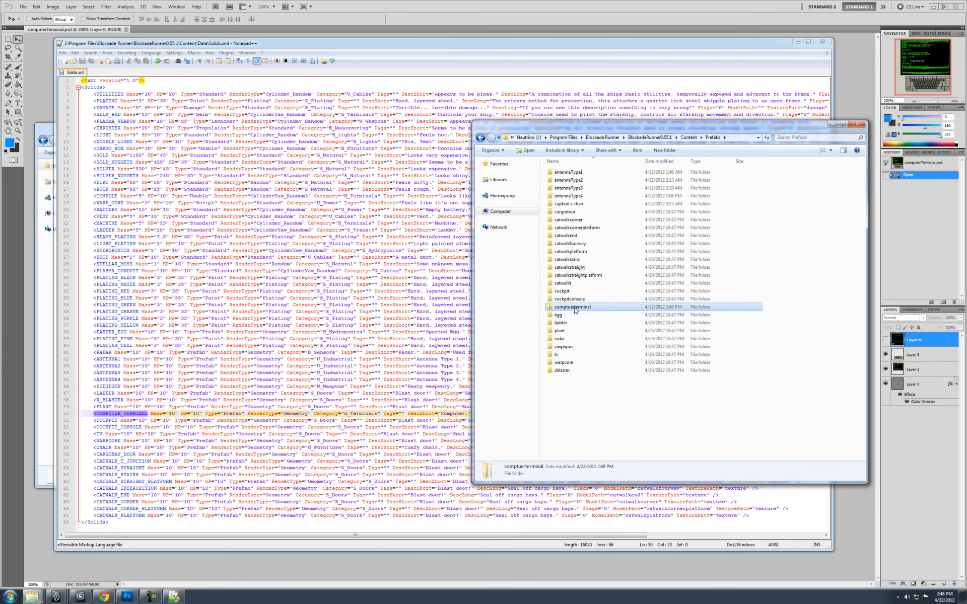
left_click(574, 307)
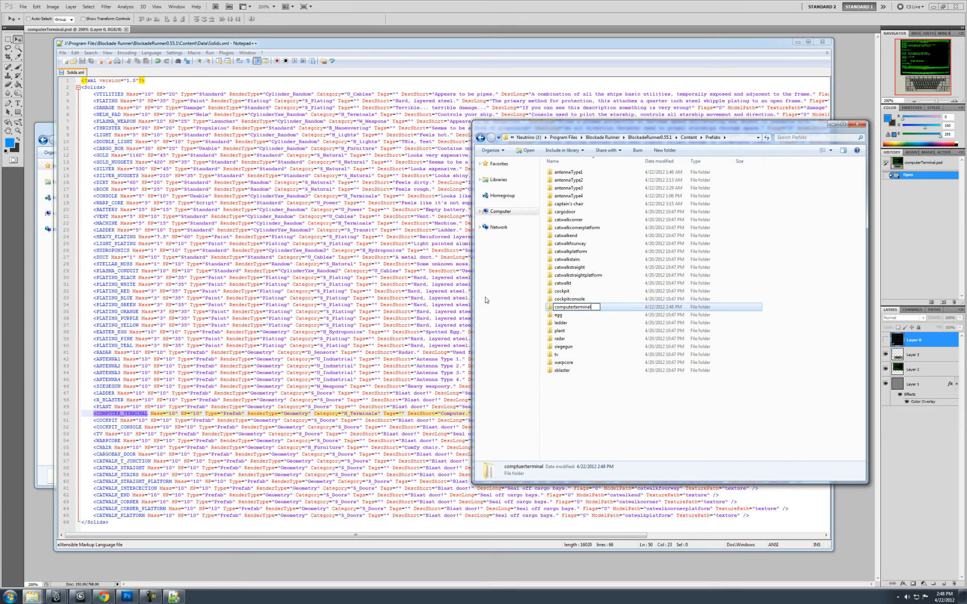
key("Return")
Check the ModelPath of the COMPUTER_TERMINAL entry in Solids.xml against the folder name, and minimize Notepad++.
key("alt+Tab")
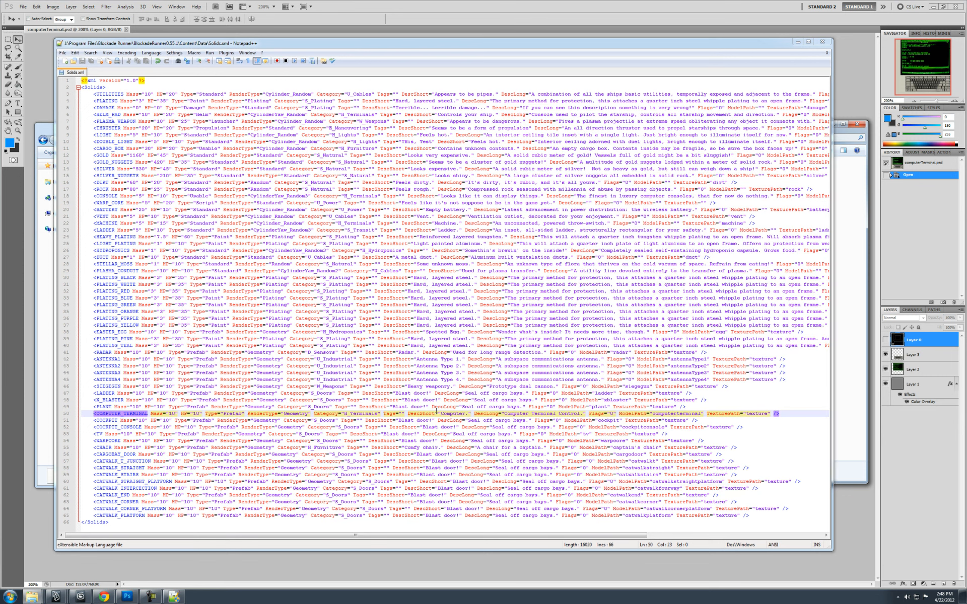
left_click(436, 412)
left_click_drag(653, 414, 698, 413)
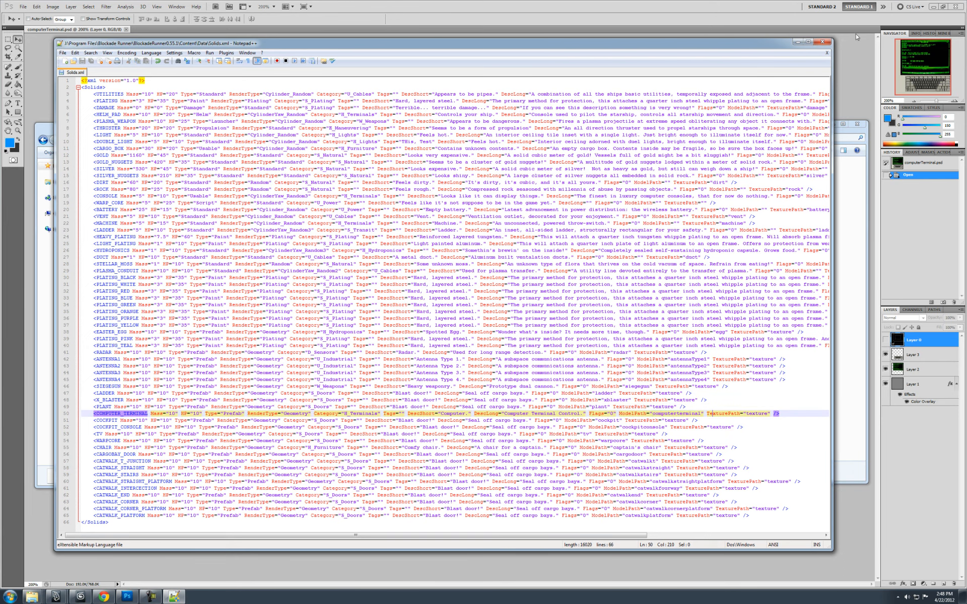
left_click(798, 43)
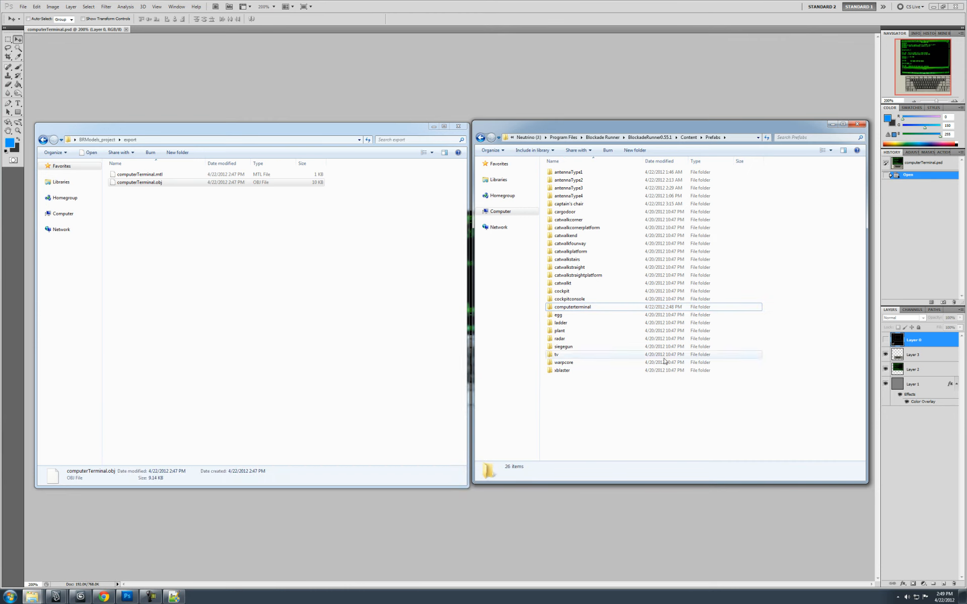
Go back to the BlockadeRunner0.55.1 folder, run BlockadeRunner.exe and enter the ship editor.
left_click(651, 136)
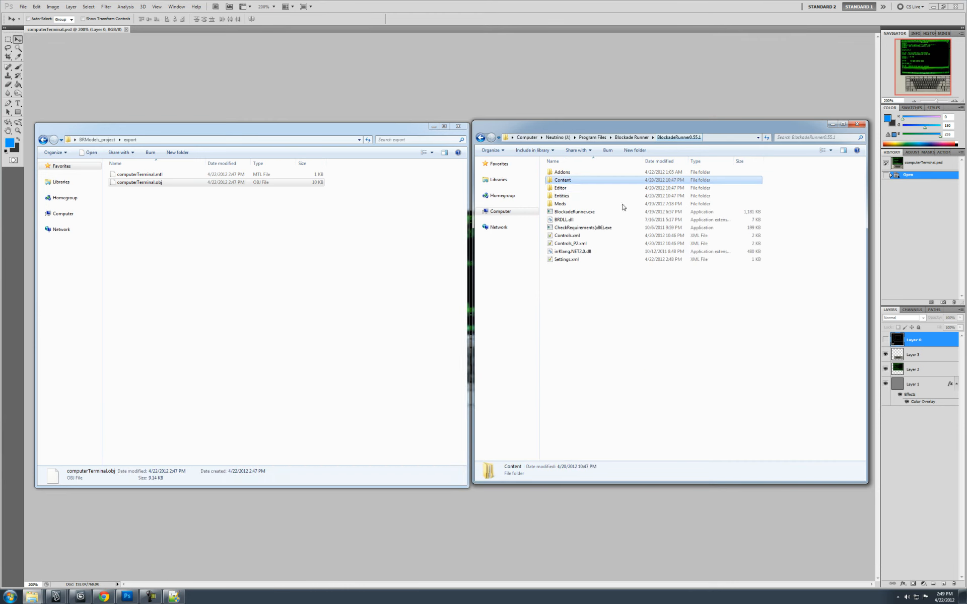
left_click(575, 213)
key("Return")
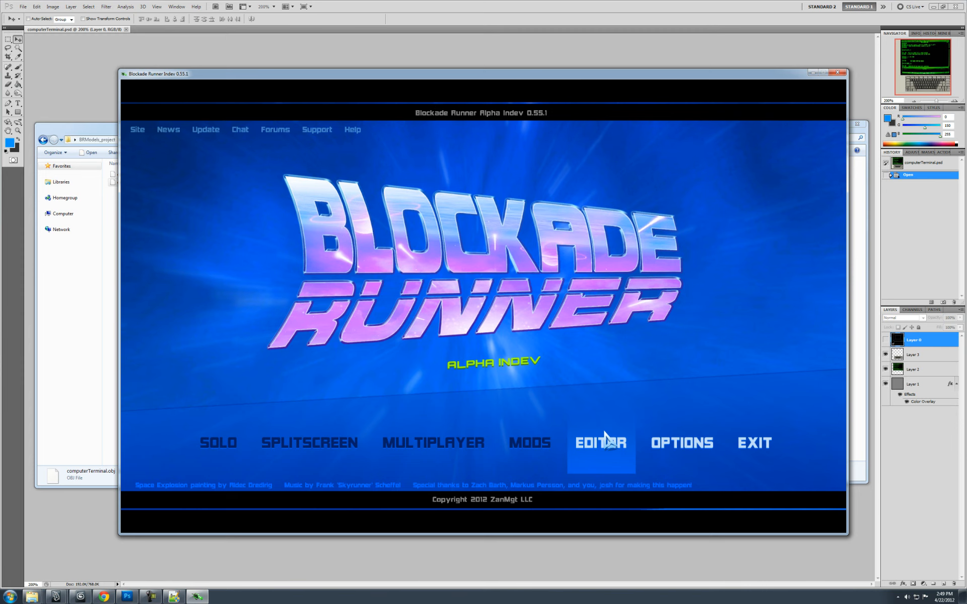
left_click(605, 439)
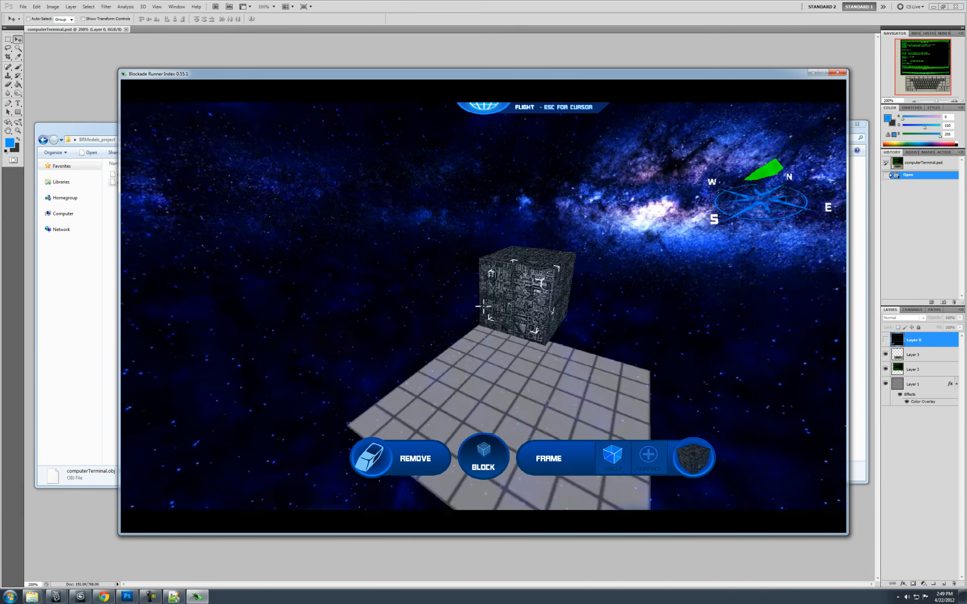
Pick the Computer Terminal from the Terminals category under Habitat and build it on the frame block.
key("Escape")
left_click(687, 412)
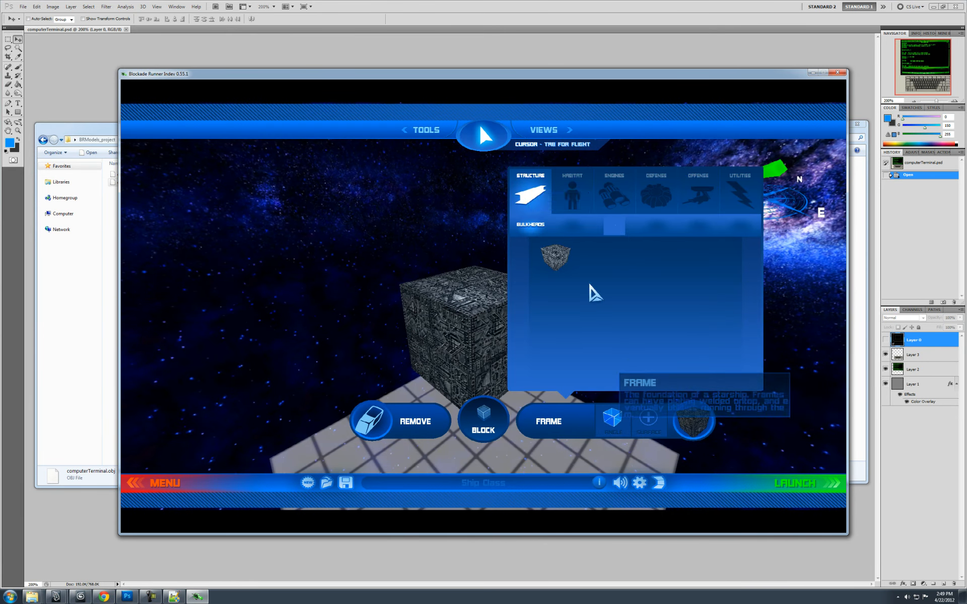
left_click(582, 193)
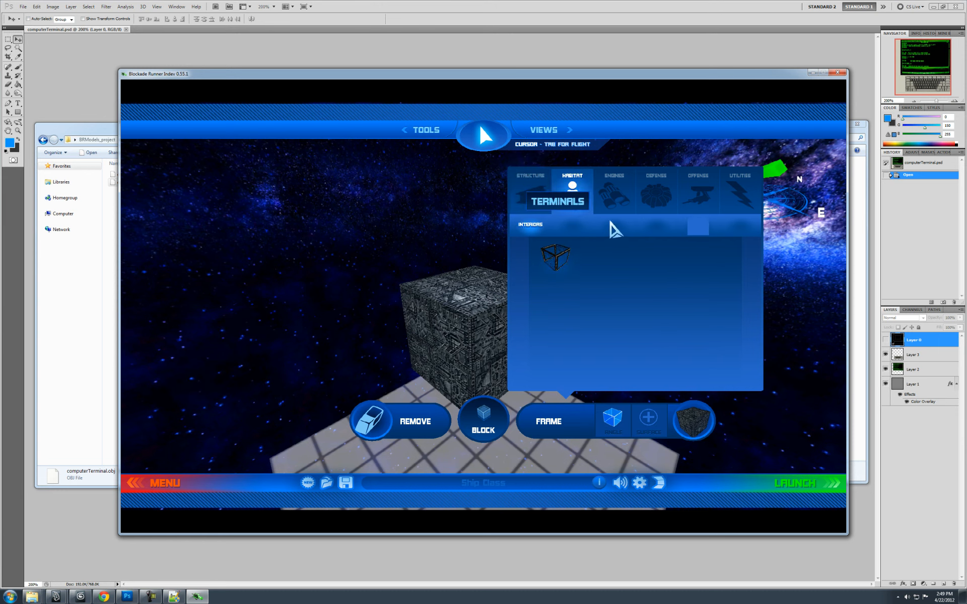
left_click(713, 257)
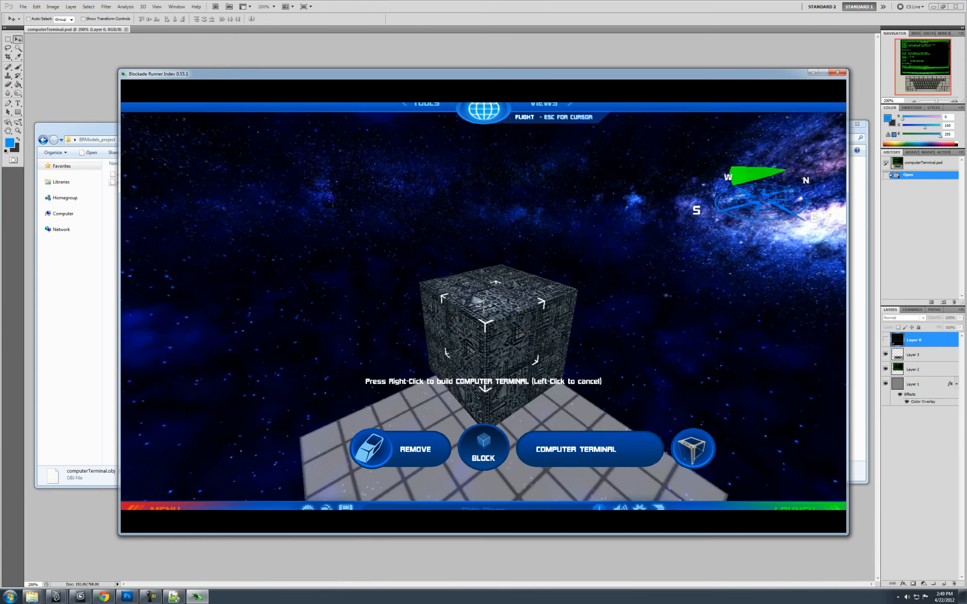
right_click(483, 303)
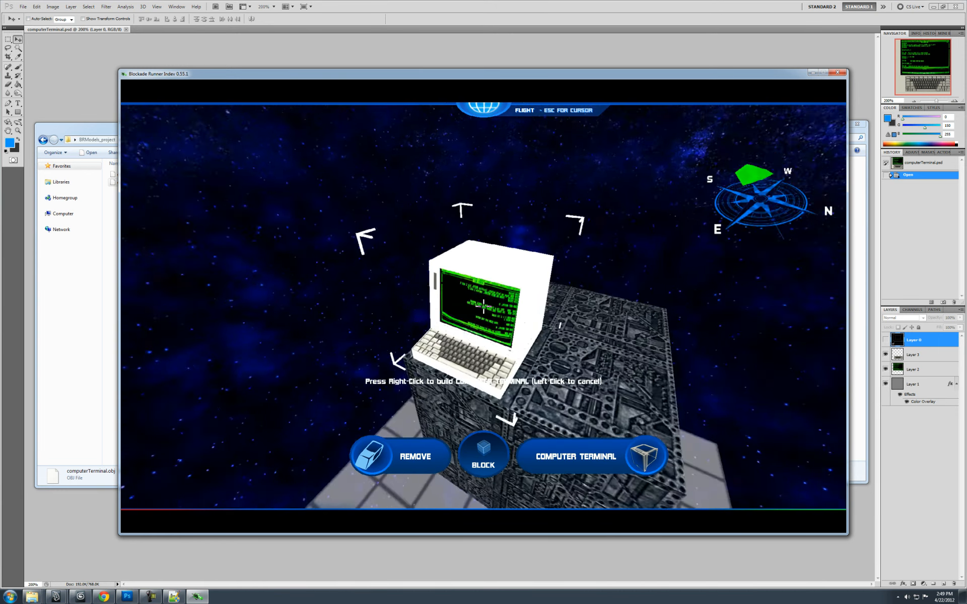
Fly around the placed computer terminal and examine its screen, keyboard and casing textures from the front and both sides.
key("a")
key("s")
key("w")
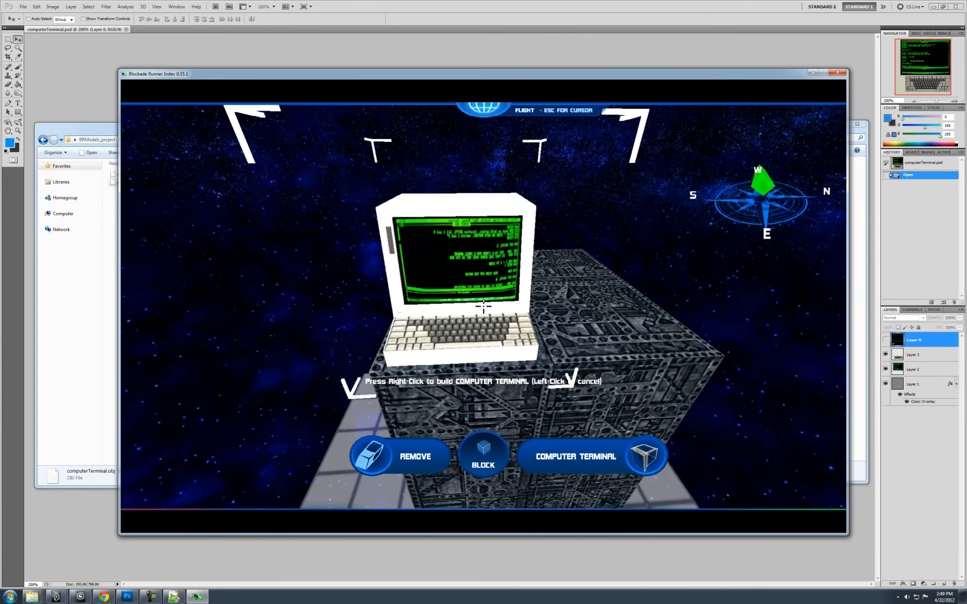
key("a")
key("a")
key("s")
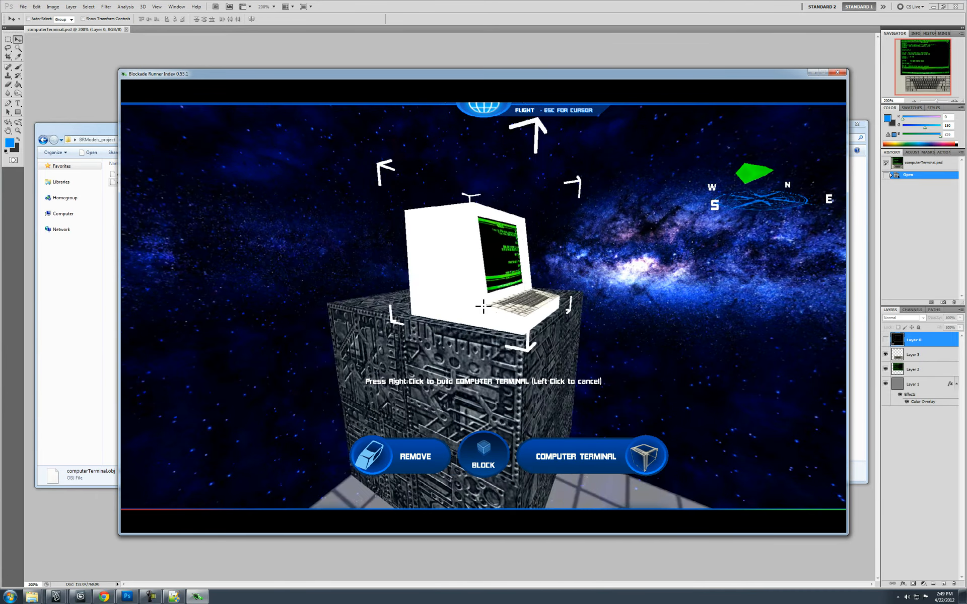
key("w")
key("d")
key("d")
key("s")
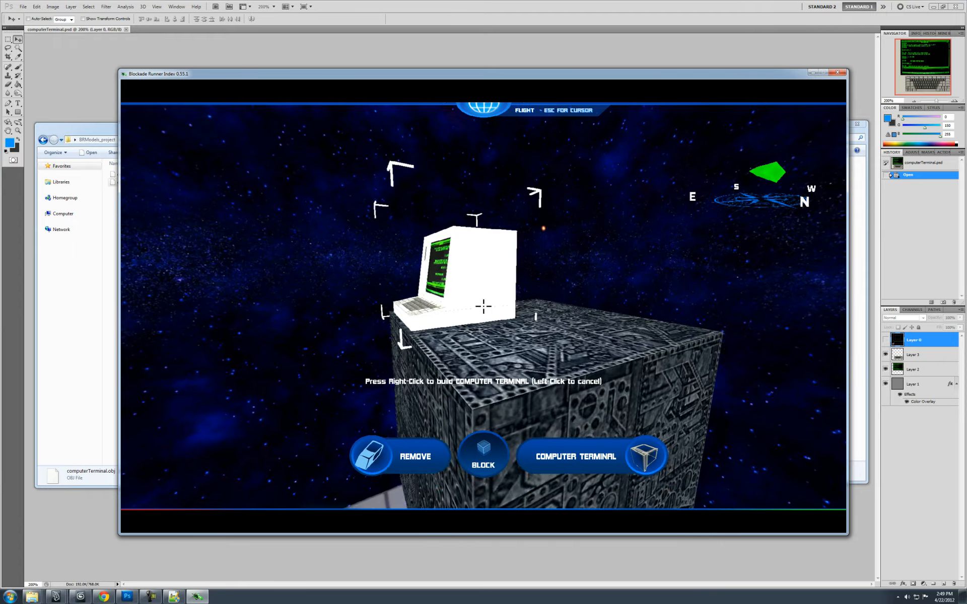